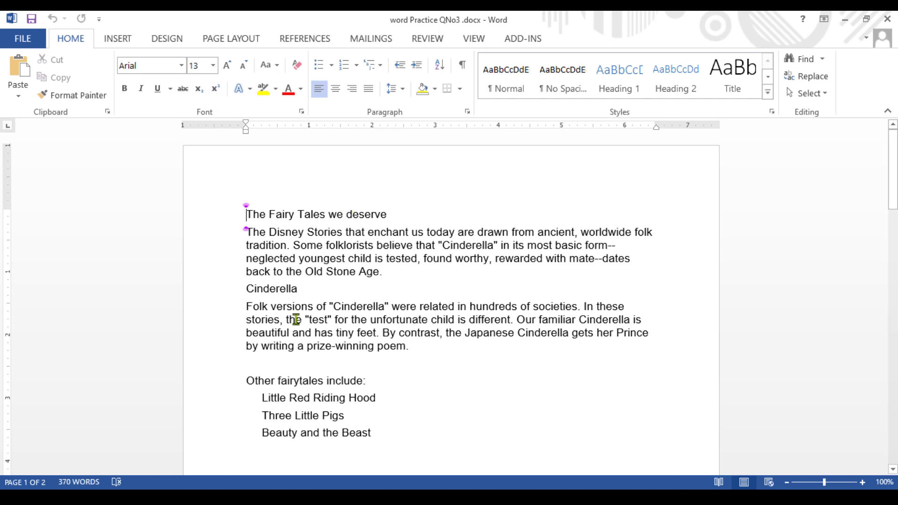
- Create a new document, Document1, from the Employment application template
click(31, 40)
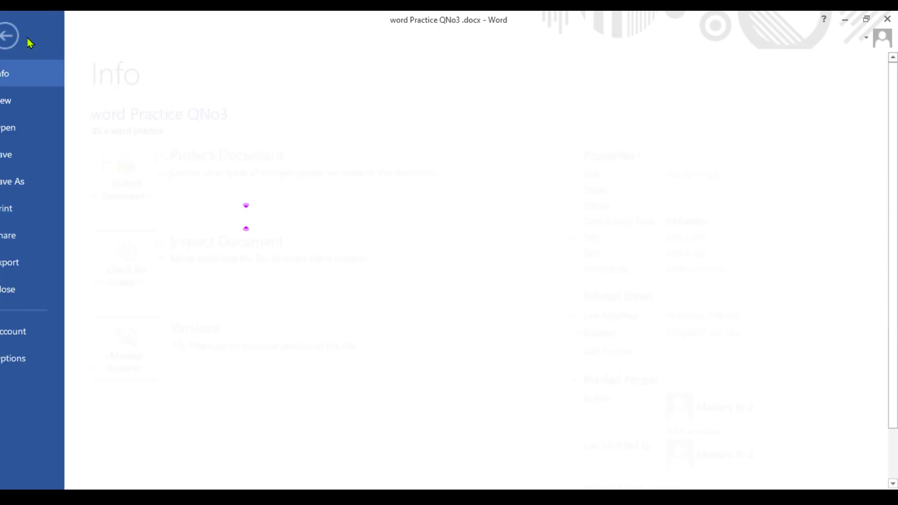
click(27, 100)
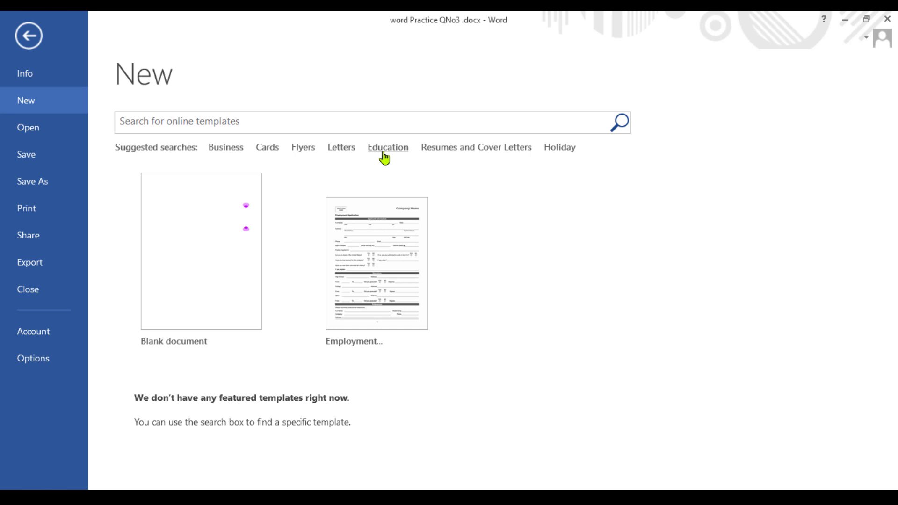
mouse_move(377, 267)
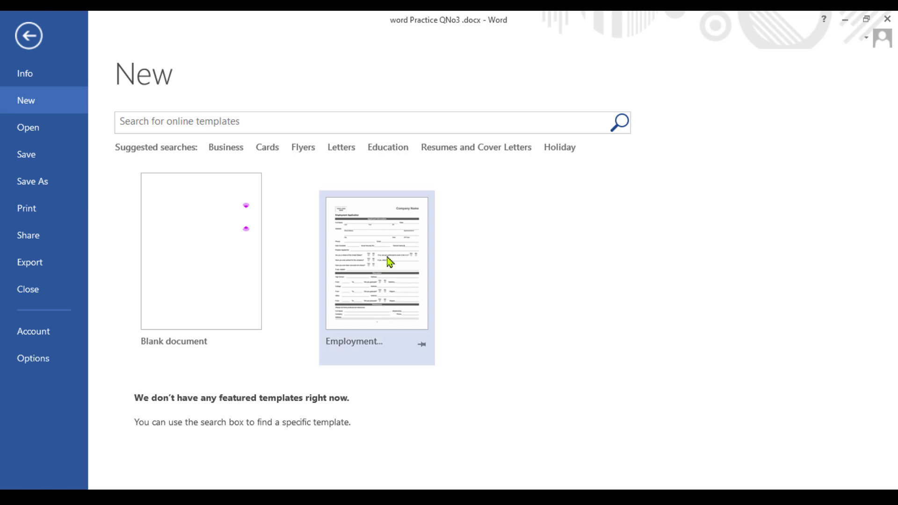
click(390, 262)
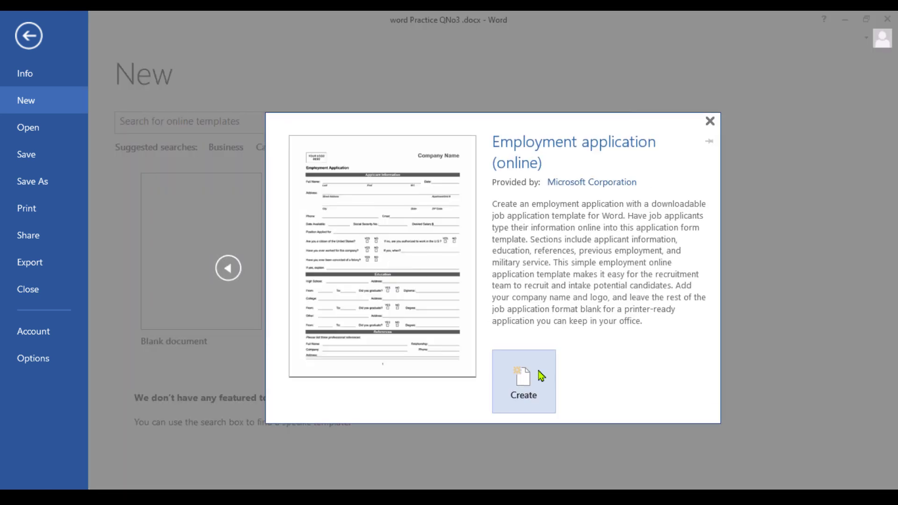
click(524, 394)
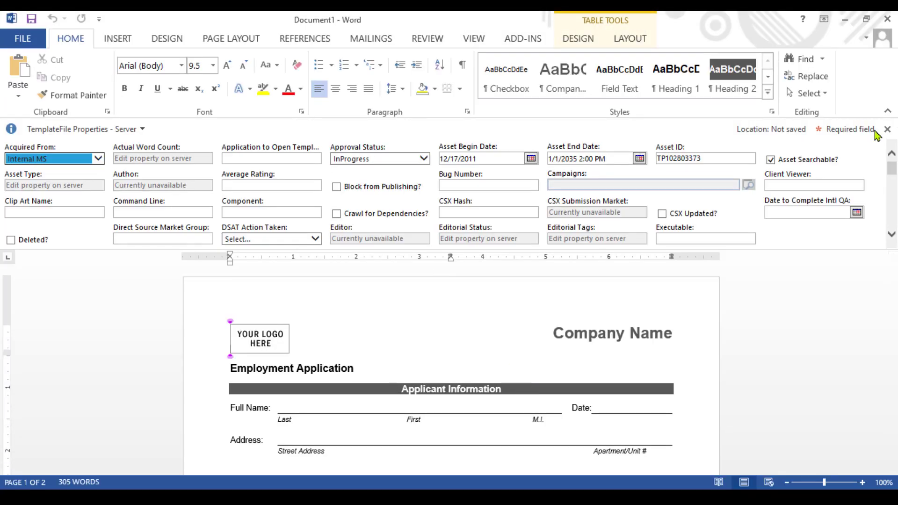
- Close the Document Properties panel and move down to the form's Education section
click(888, 130)
scroll(514, 307, down, 2)
scroll(514, 335, down, 2)
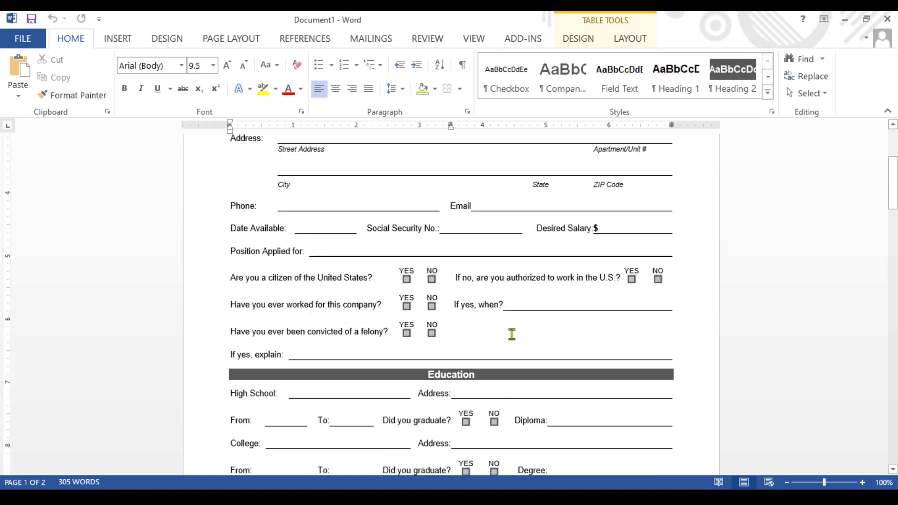
scroll(514, 327, down, 3)
click(332, 275)
click(226, 261)
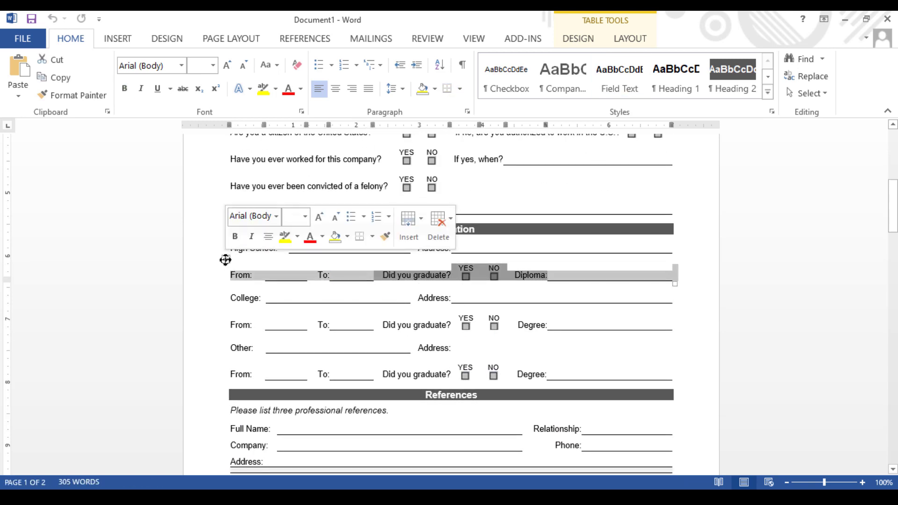
- Select the References table and apply All Borders to every cell
scroll(281, 412, down, 3)
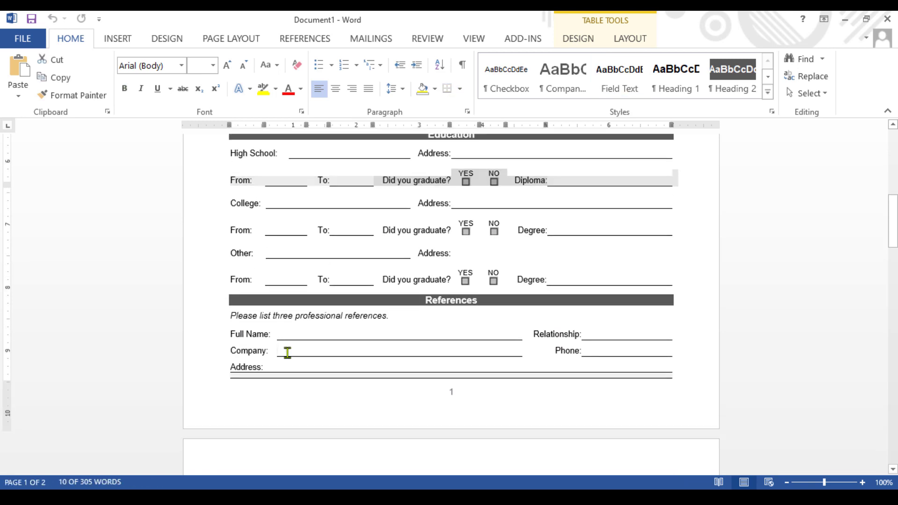
click(281, 351)
click(228, 319)
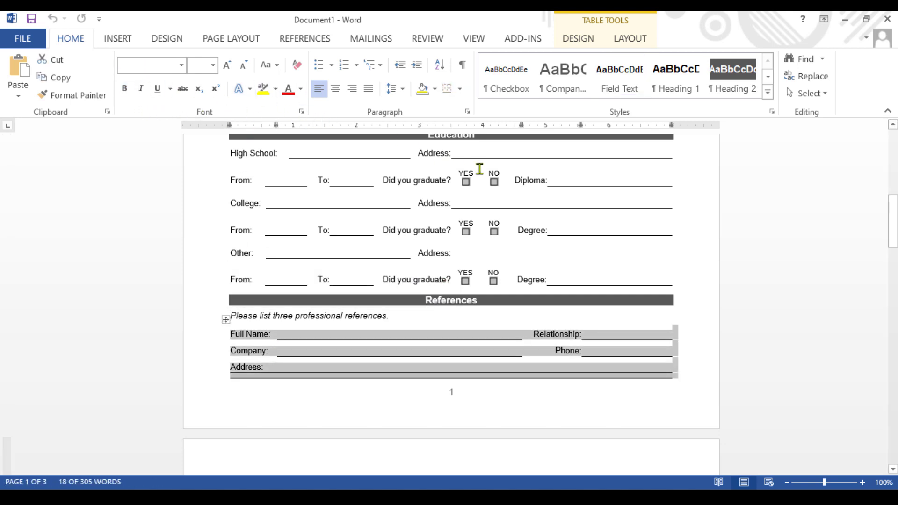
click(460, 89)
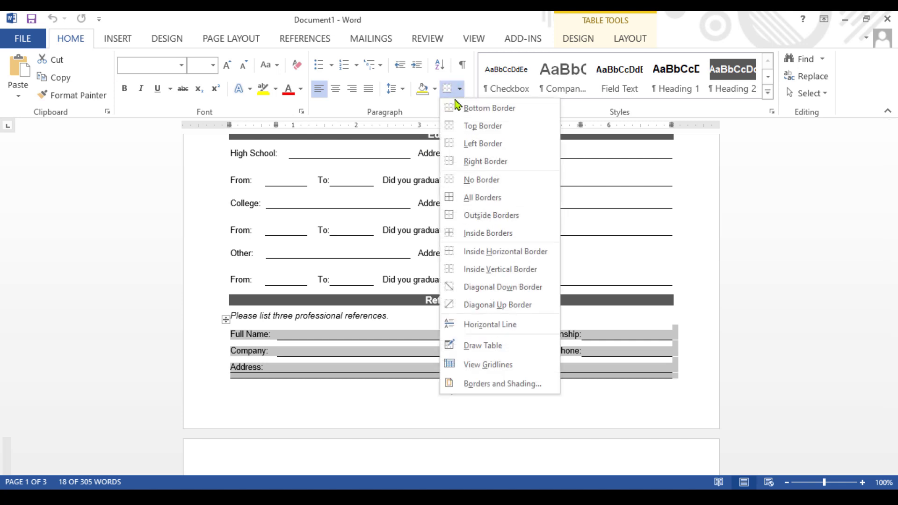
click(471, 197)
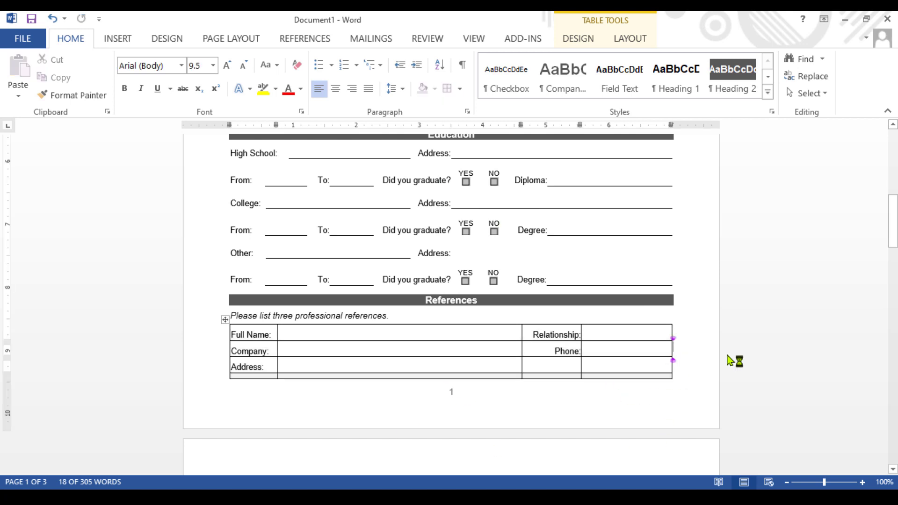
click(393, 347)
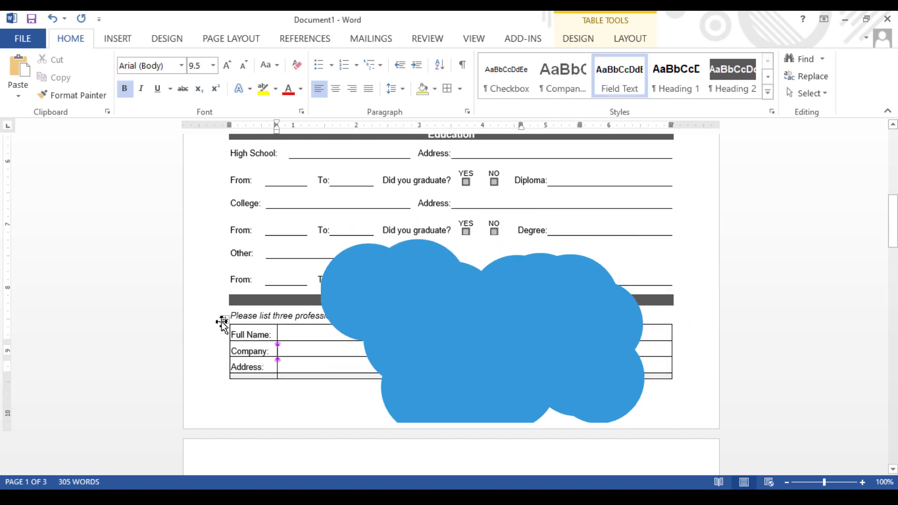
click(225, 320)
click(463, 89)
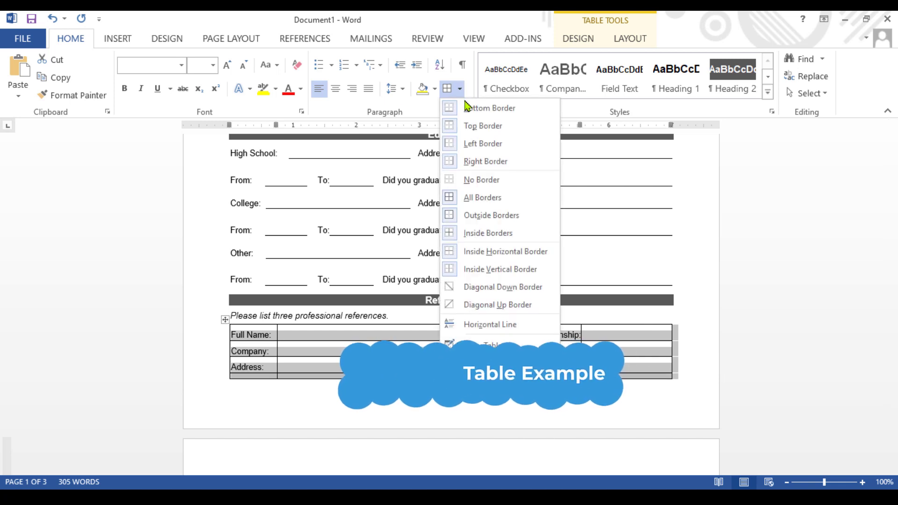
click(475, 180)
click(803, 303)
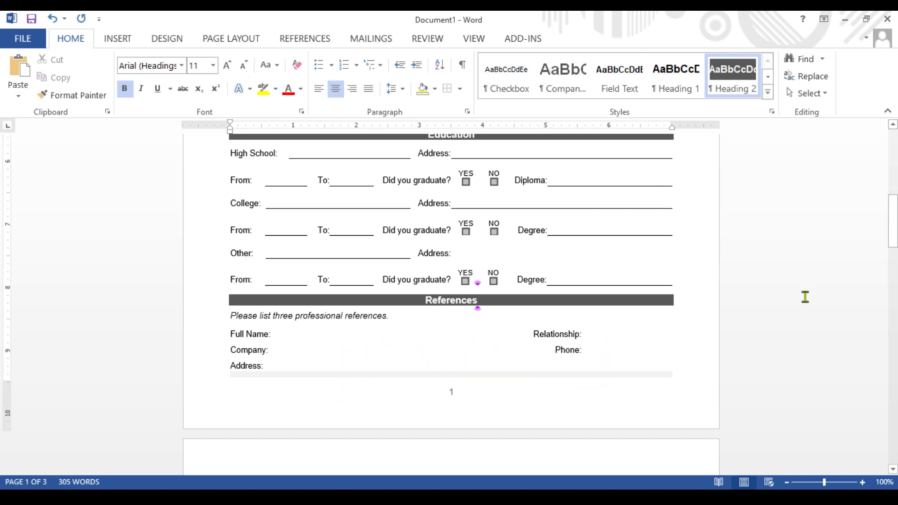
key(ctrl+z)
click(582, 380)
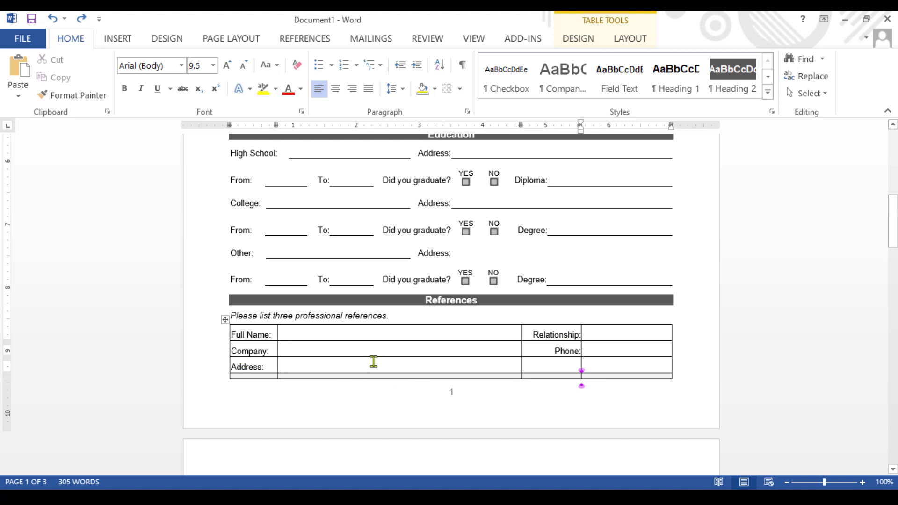
- Select the college Education row and look over the Table Tools Design and Layout tabs
scroll(374, 362, up, 3)
scroll(374, 362, up, 1)
click(330, 325)
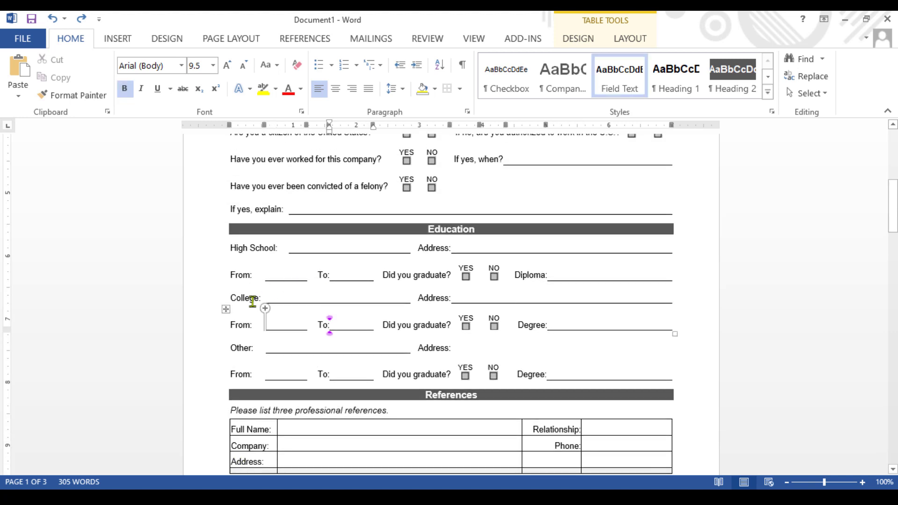
click(227, 311)
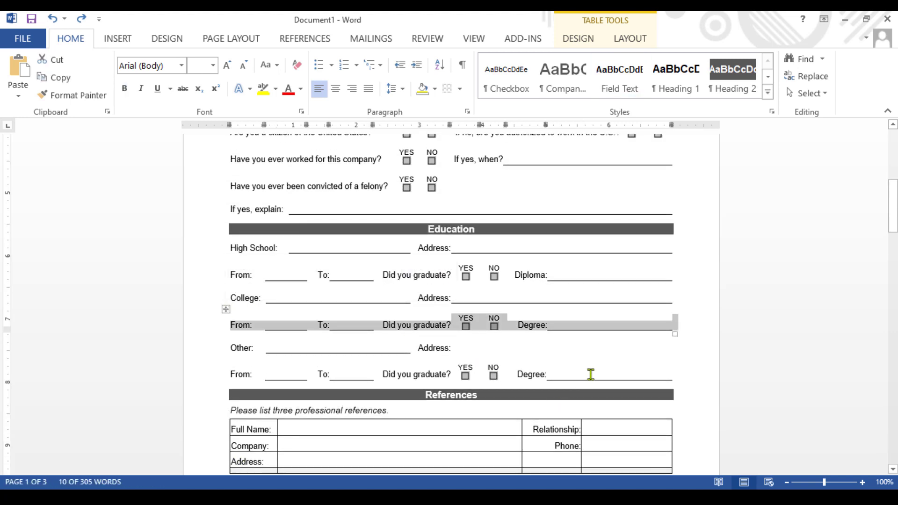
scroll(591, 374, up, 1)
scroll(591, 374, up, 3)
scroll(591, 374, up, 3)
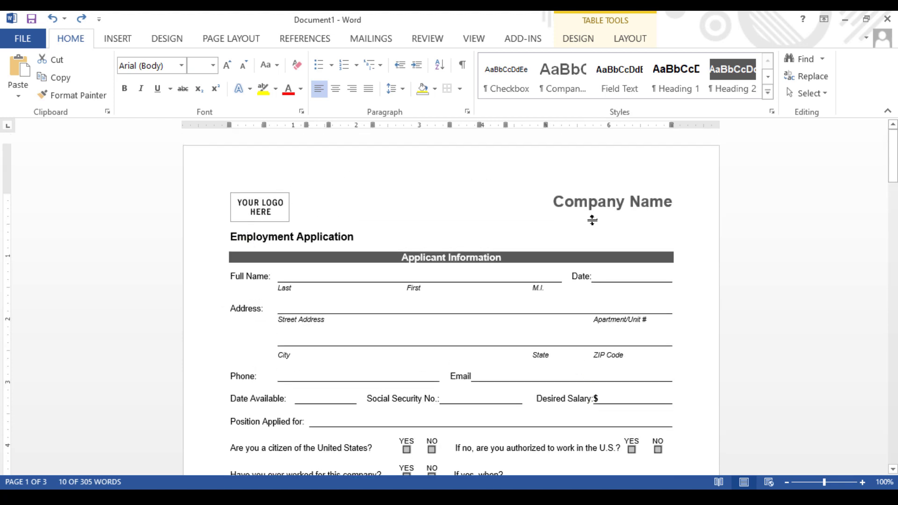
click(576, 41)
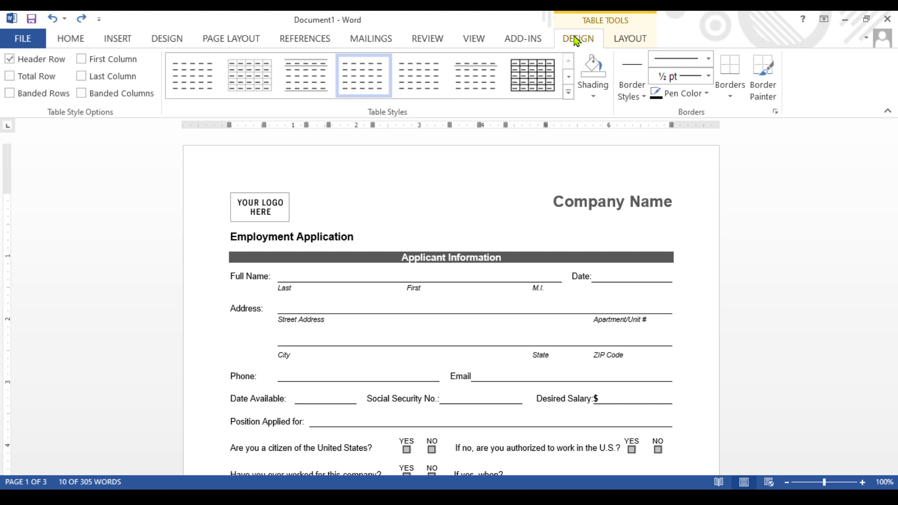
click(629, 41)
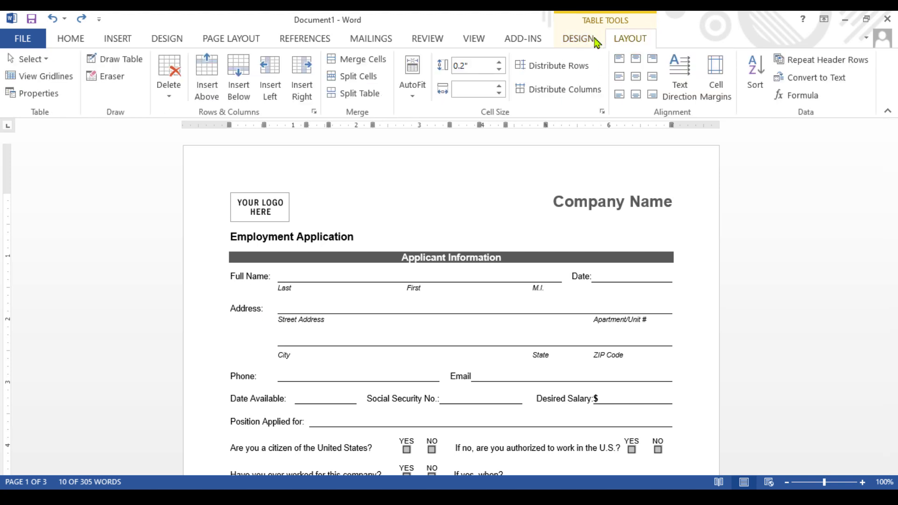
- Glance at the File info page, then return and select the References table
click(18, 41)
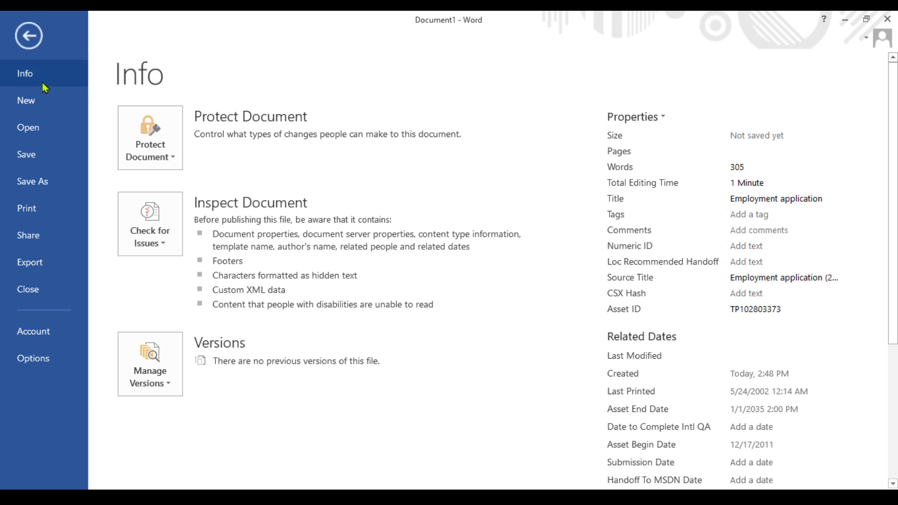
click(37, 47)
scroll(508, 381, down, 5)
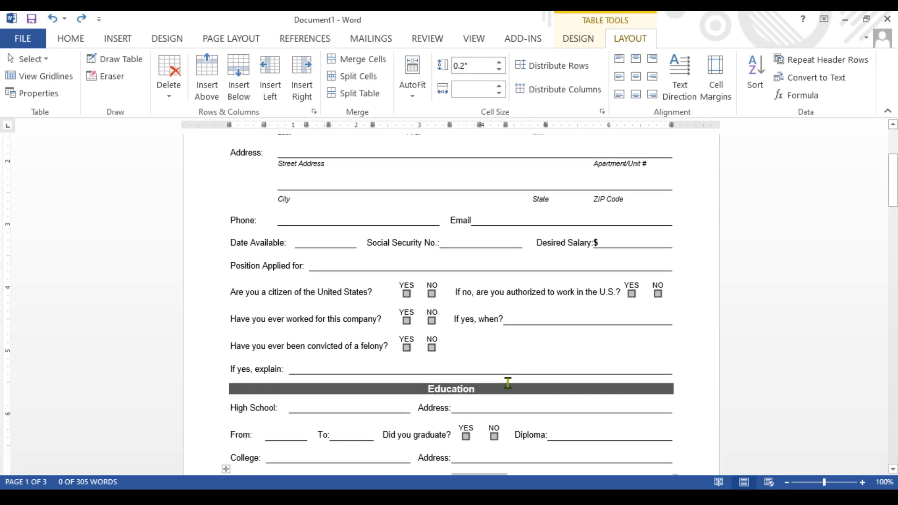
scroll(421, 409, down, 5)
scroll(383, 344, down, 5)
click(331, 271)
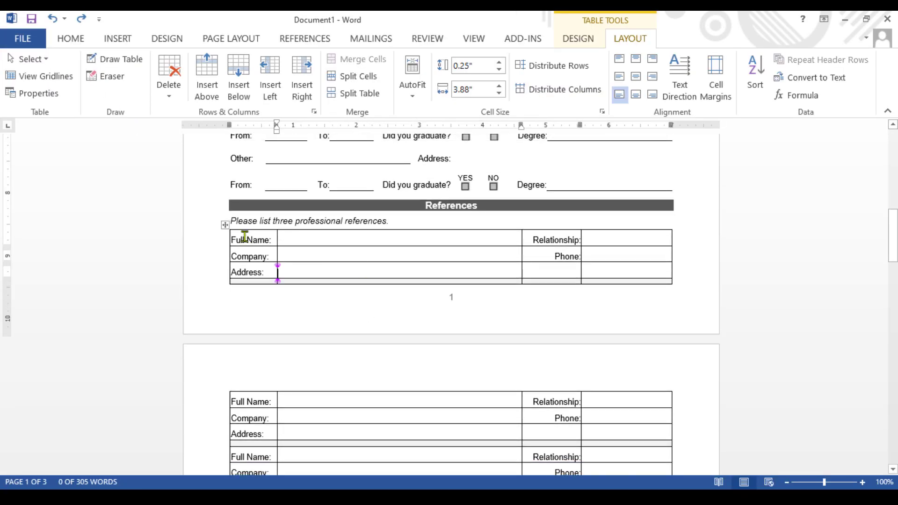
click(225, 225)
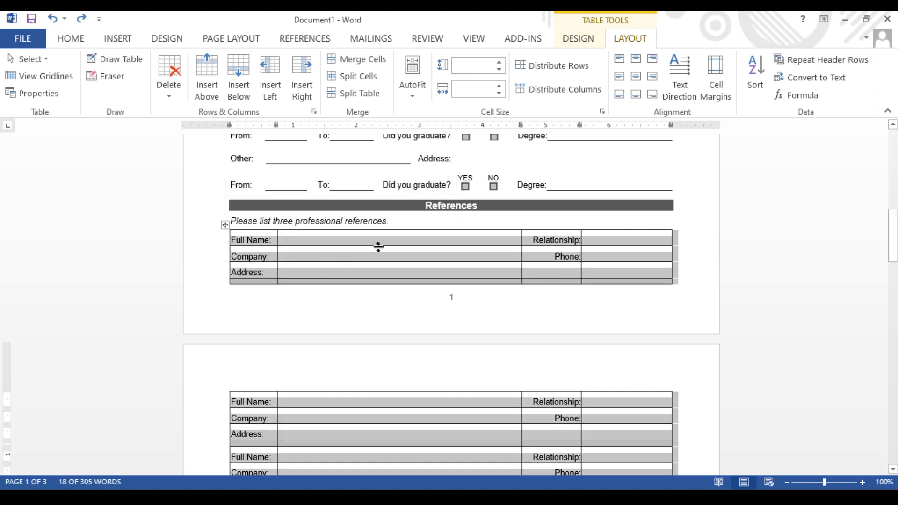
- Create a new blank document, Document2, from File > New
click(37, 42)
click(45, 100)
click(210, 237)
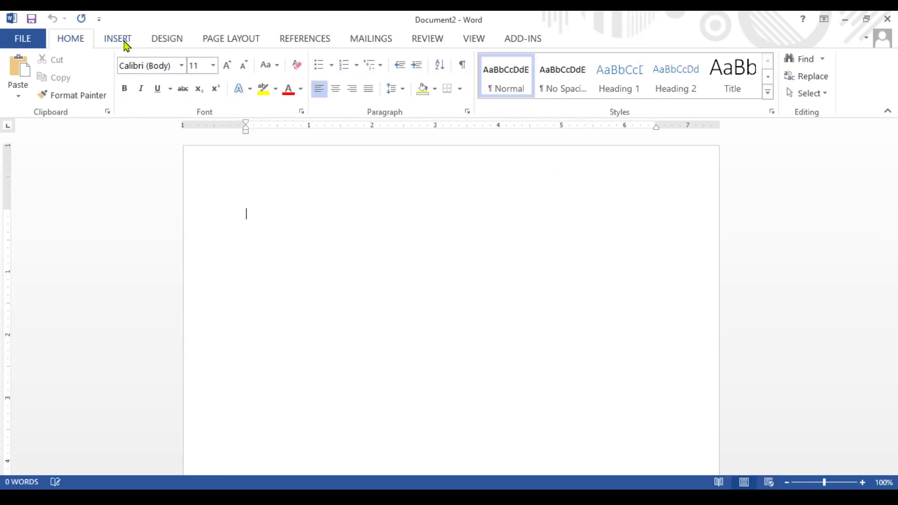
- Insert a 4-by-4 table into Document2
click(121, 39)
click(96, 94)
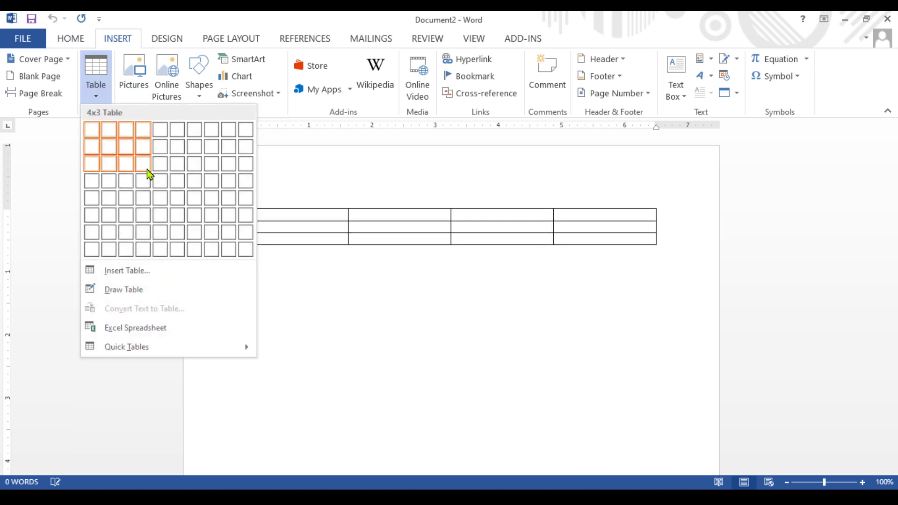
click(147, 182)
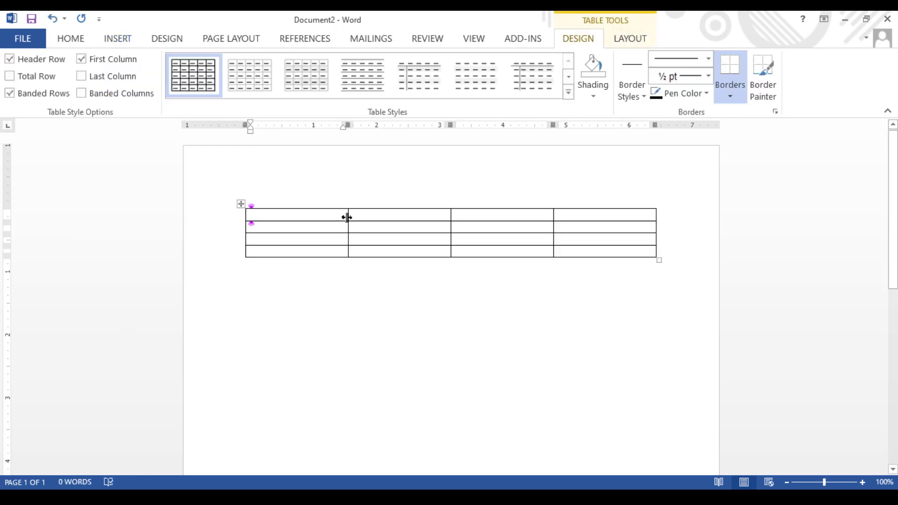
- Narrow the first column, widen the second, and widen the third column at the fourth's expense
drag(346, 218, 333, 218)
drag(451, 216, 499, 215)
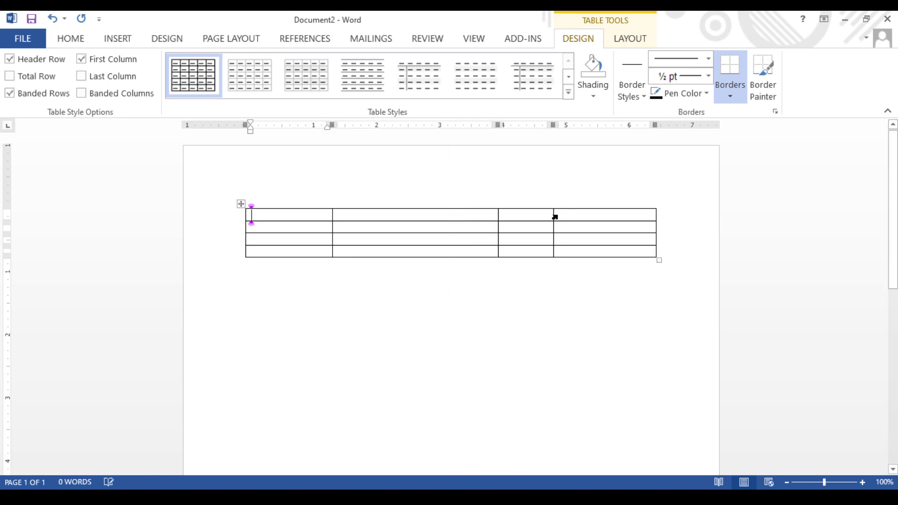
drag(553, 215, 589, 215)
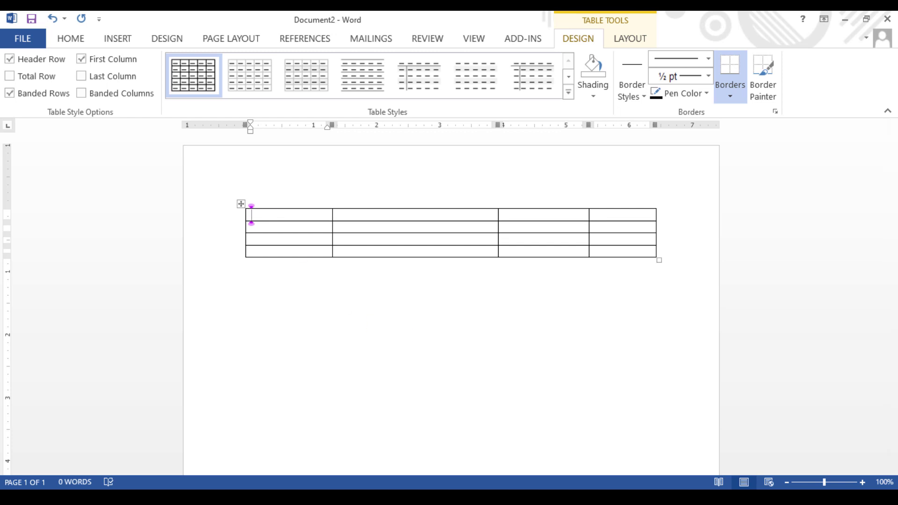
- Back in Document1, undo the References table's full grid so only underline rows remain
click(524, 465)
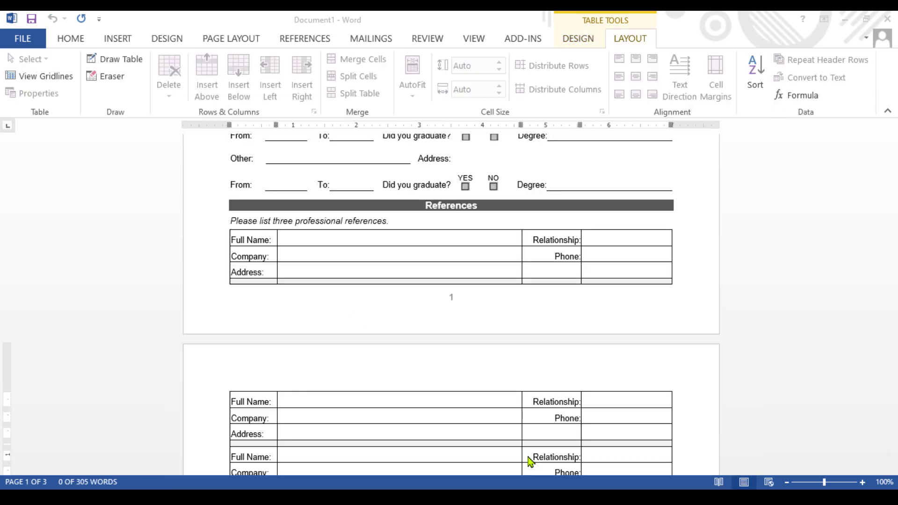
click(367, 266)
key(Down)
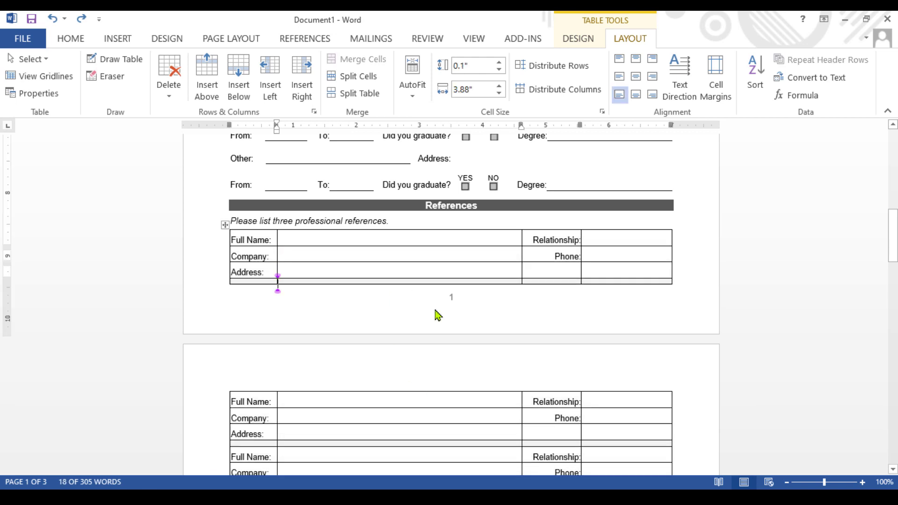
key(ctrl+z)
key(ctrl+z)
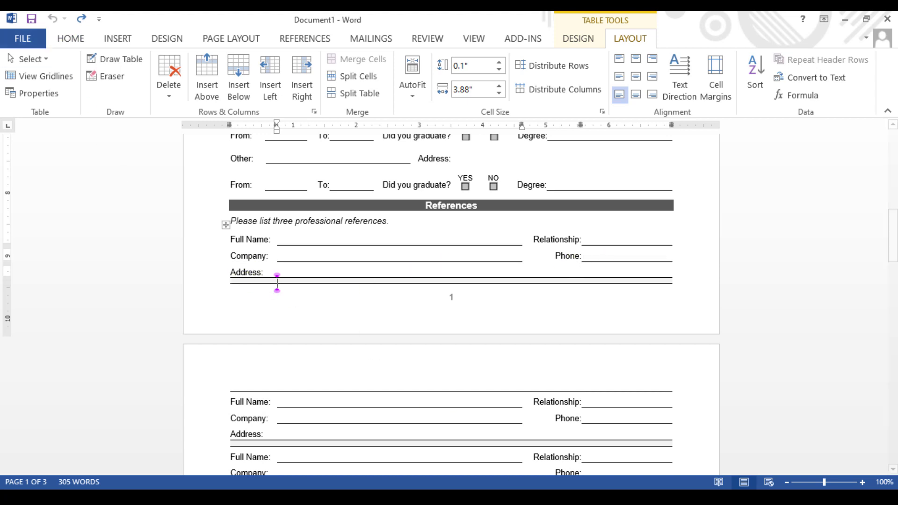
- In Document2's table, enter the row-one labels Full Name and Relationship, fixing the typo
click(628, 457)
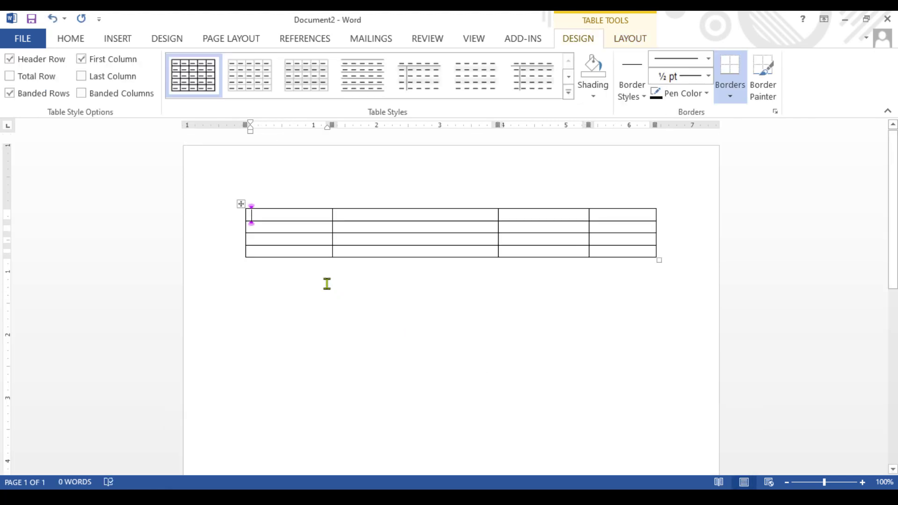
text(Fu)
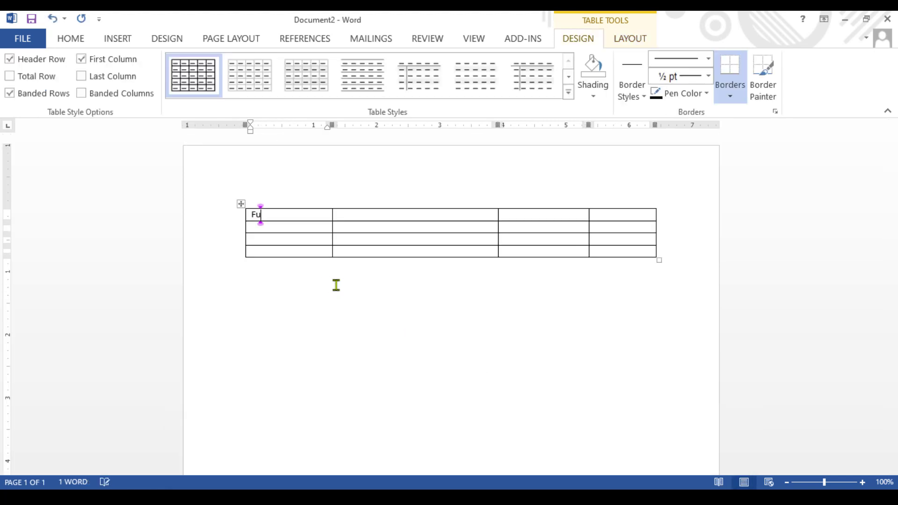
text(ll Name :)
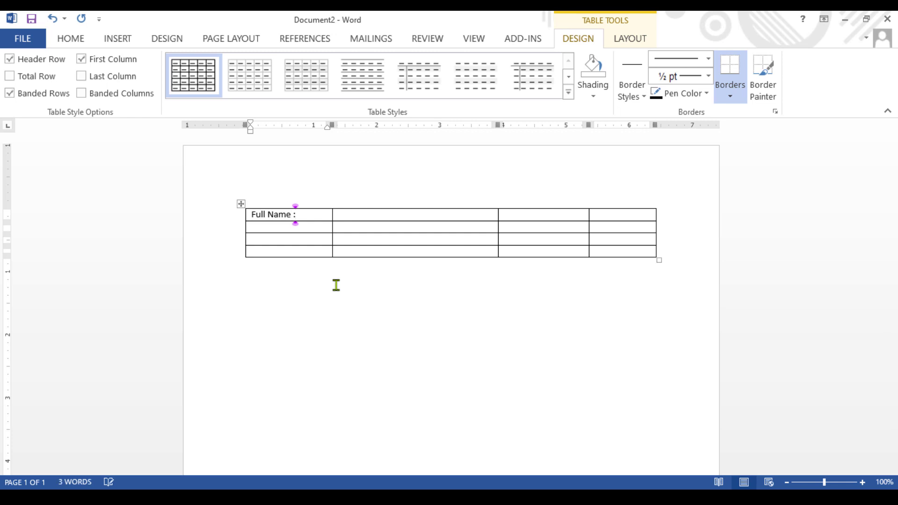
key(Tab)
key(Tab)
text(Re)
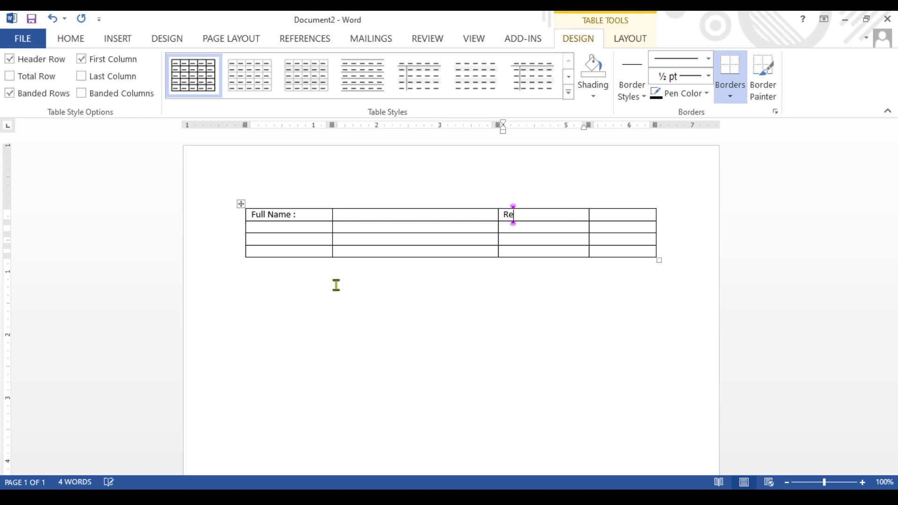
text(lation)
text(ti)
text(p)
key(BackSpace)
key(BackSpace)
text(hip)
key(Tab)
- Enter the Company, Phone : and Address labels in the remaining label cells
key(Tab)
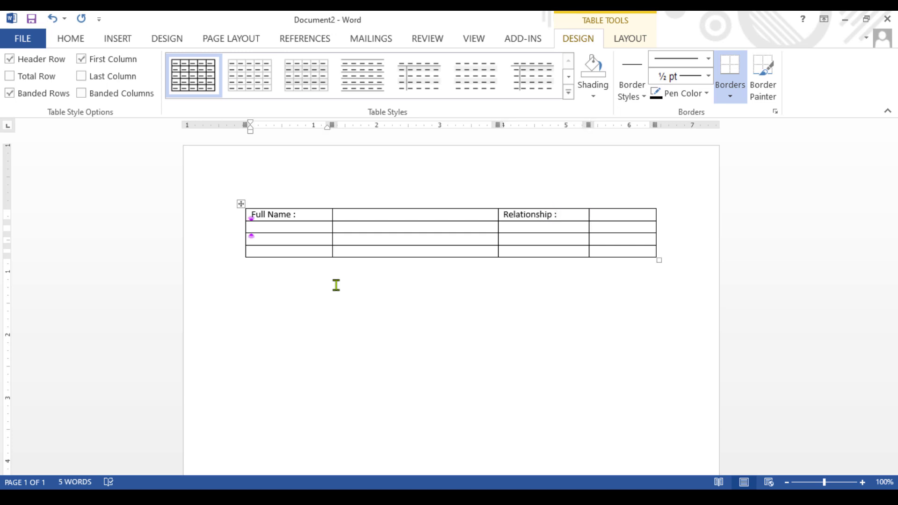
text(Com)
text(pany :)
key(Tab)
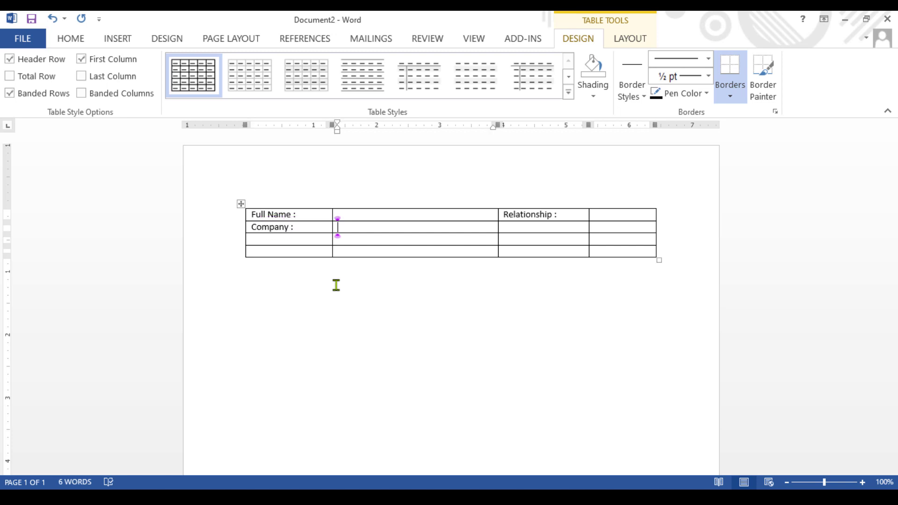
key(Tab)
text(n)
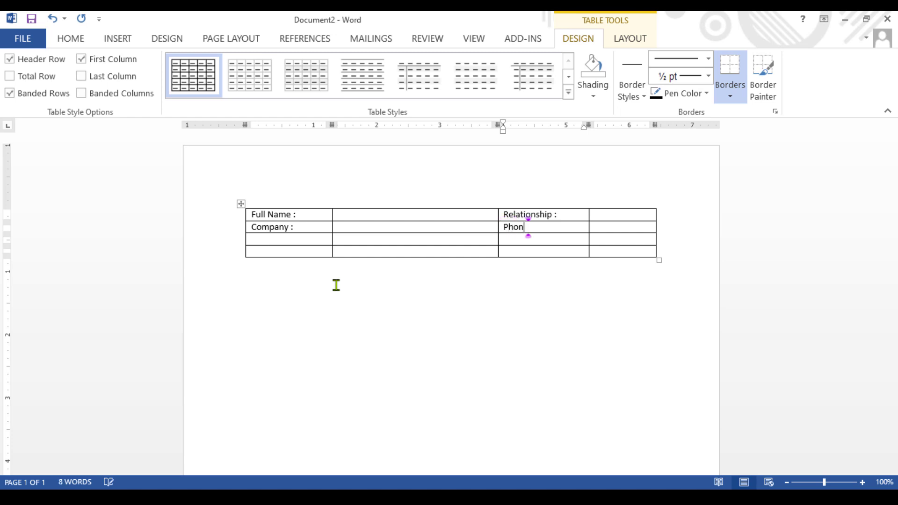
text(e:)
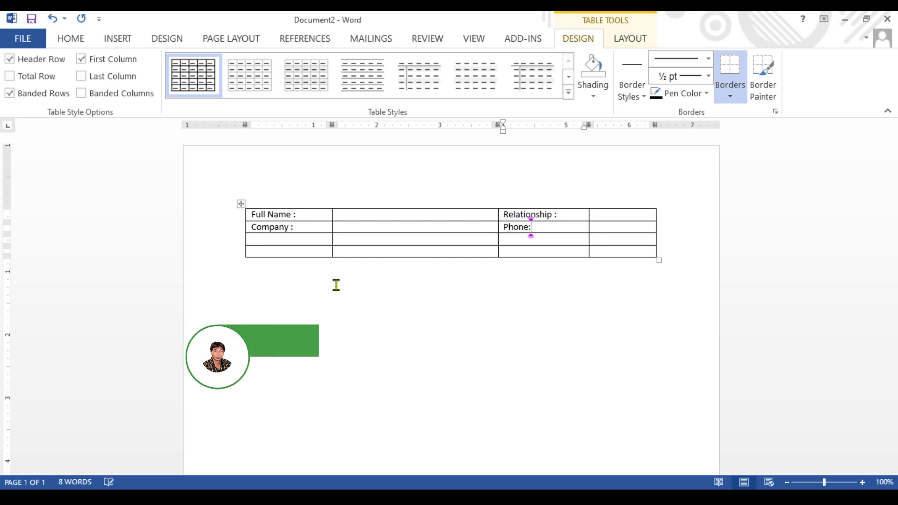
key(Left)
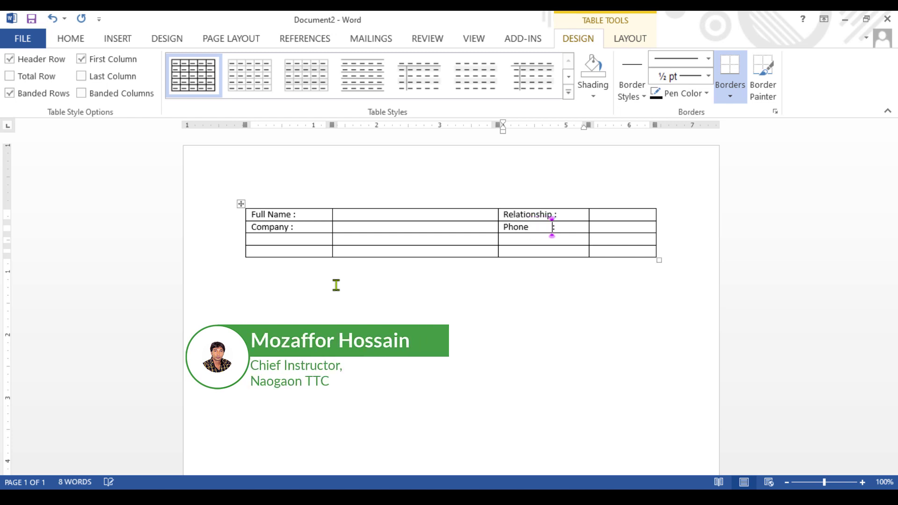
key(Tab)
key(Tab)
text(A)
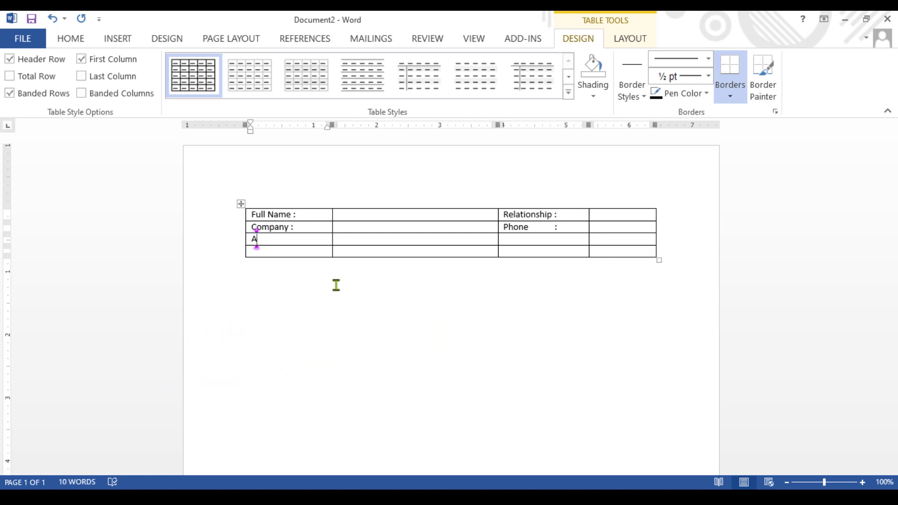
text(ddr)
text(ess)
text( ;)
click(287, 239)
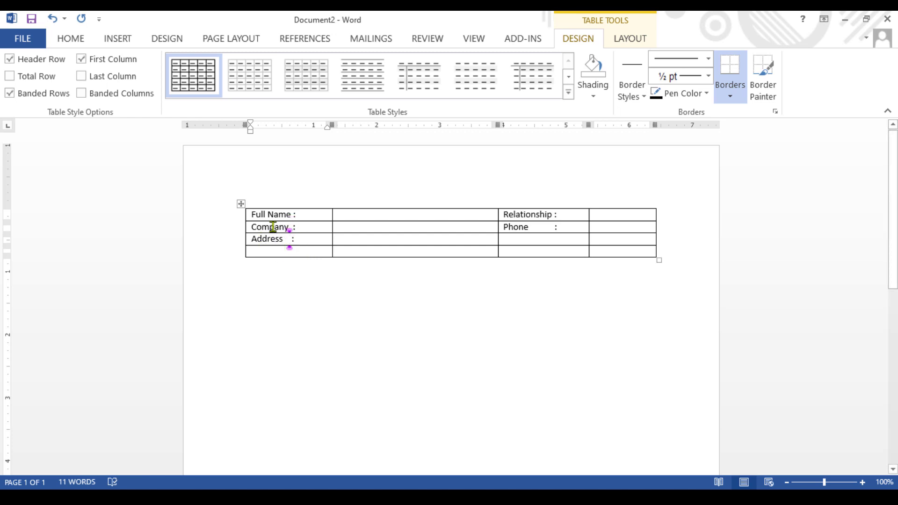
- Remove all borders from the table with No Border
click(241, 204)
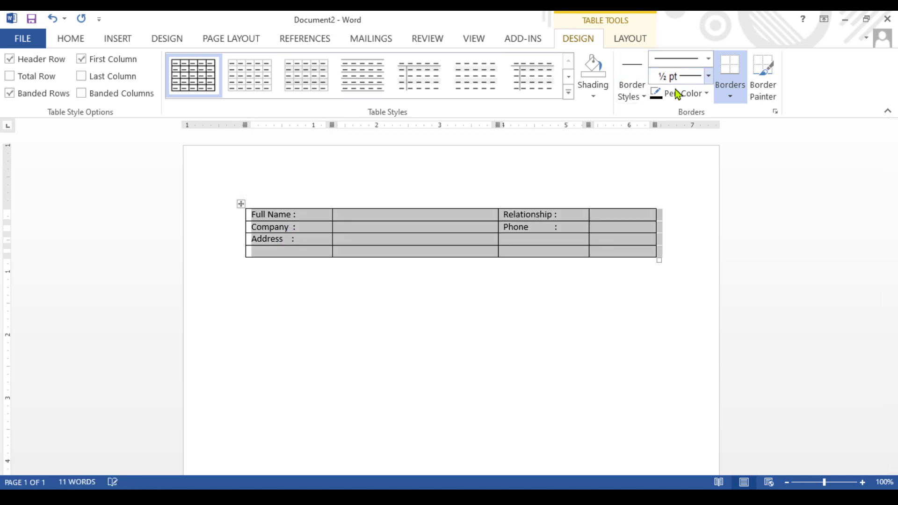
right_click(242, 206)
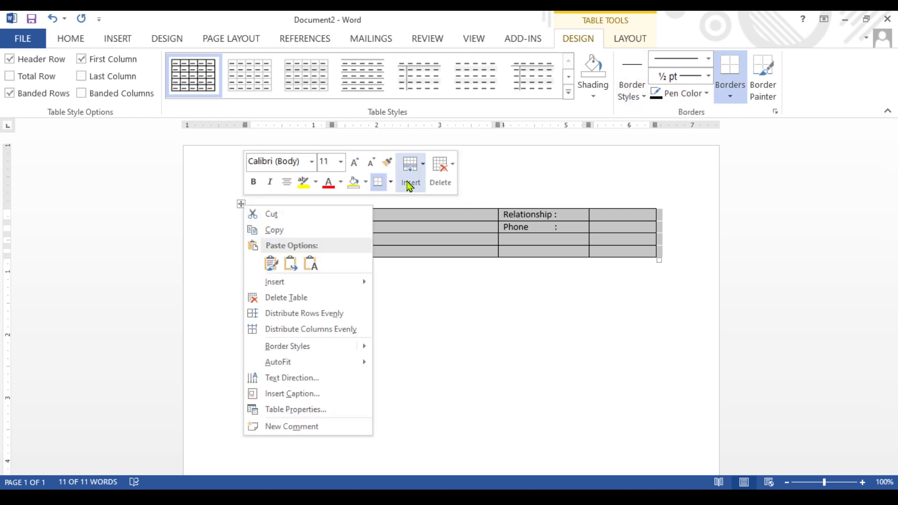
click(390, 182)
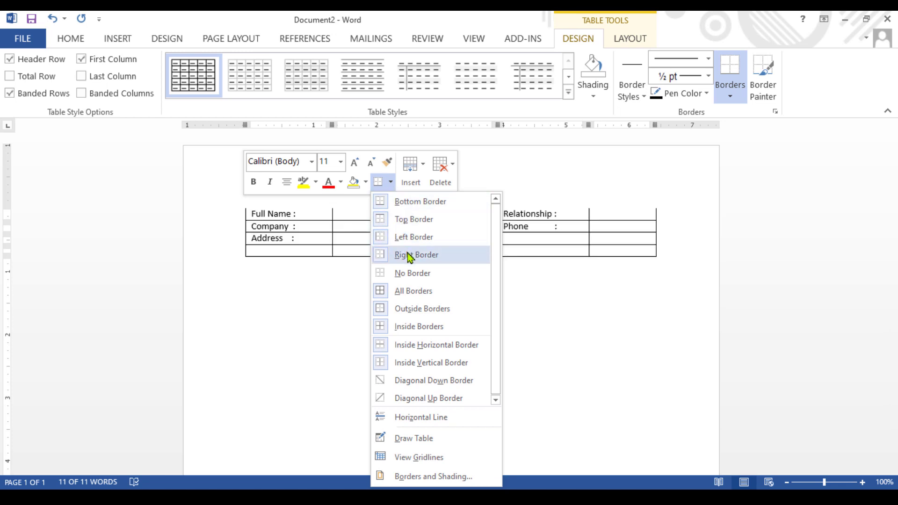
click(411, 273)
click(407, 270)
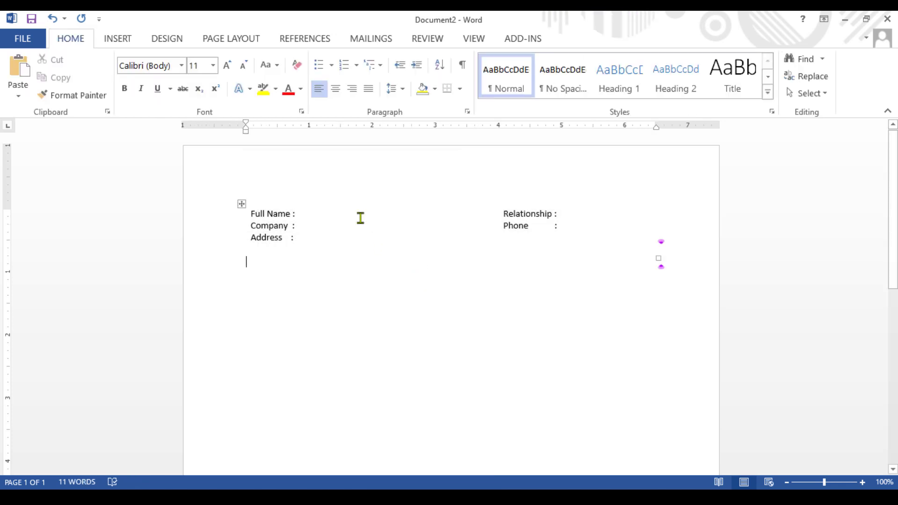
- Add bottom-border underlines to the Full Name, Relationship and Company value cells
click(460, 89)
click(459, 117)
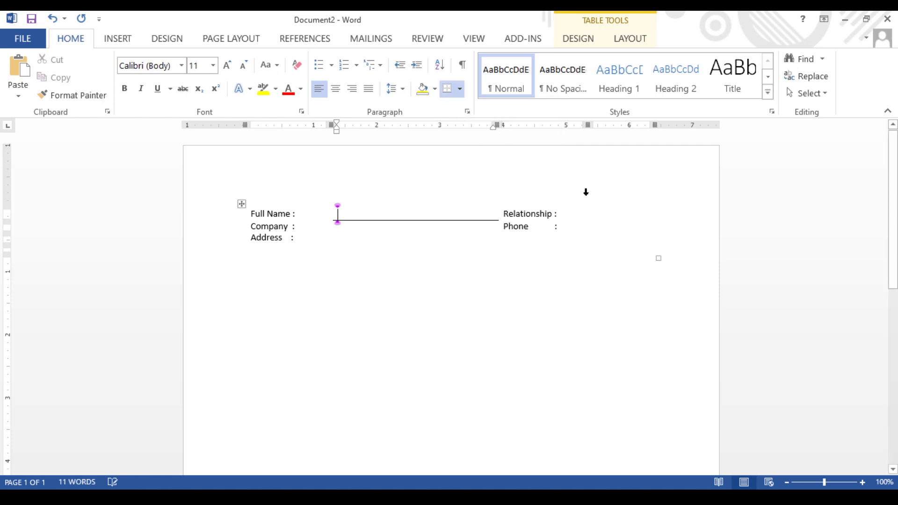
click(546, 214)
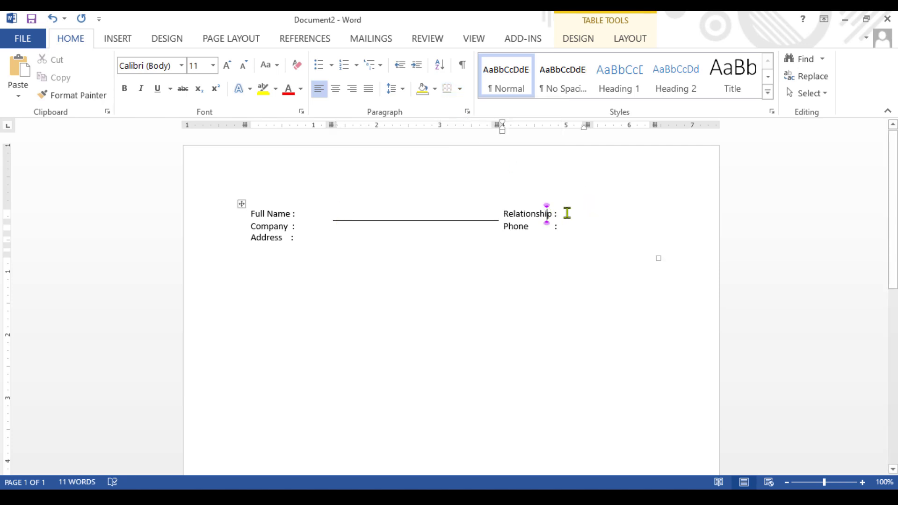
click(594, 214)
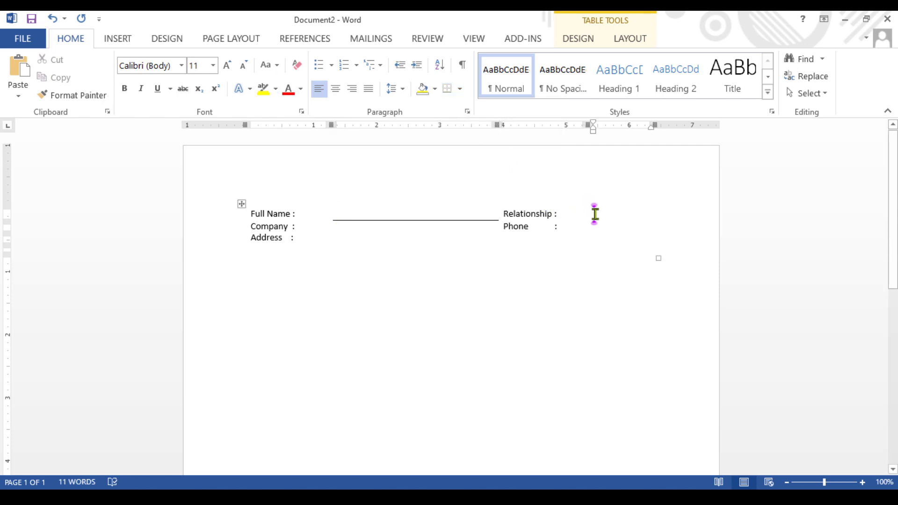
click(450, 91)
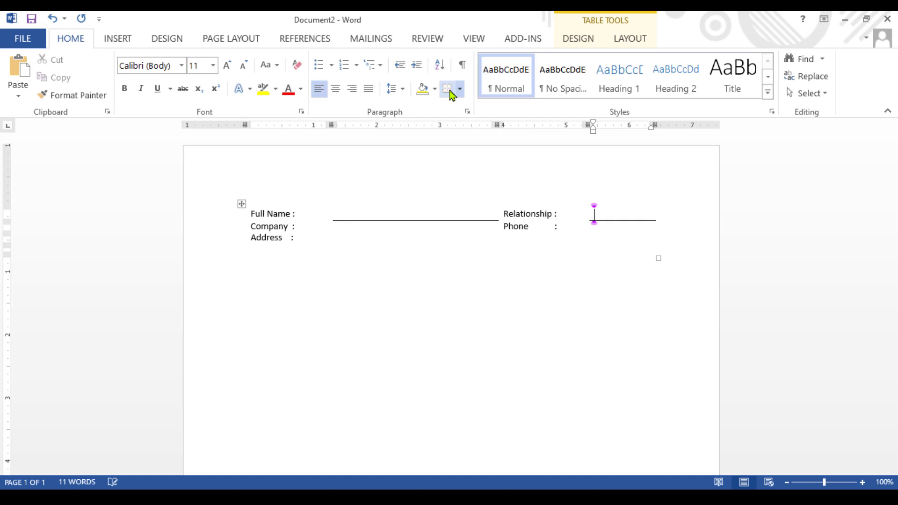
click(346, 232)
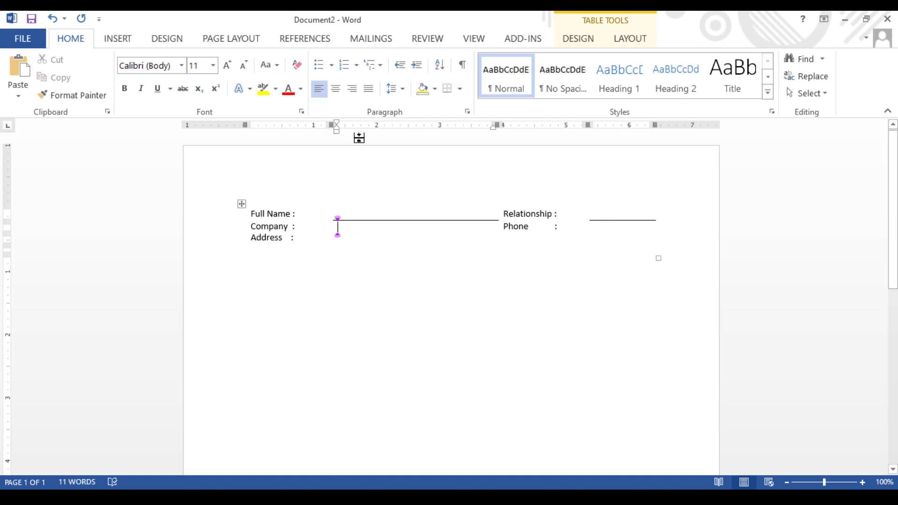
click(449, 91)
- Add bottom-border underlines to the Phone and Address value cells and check the result
click(602, 236)
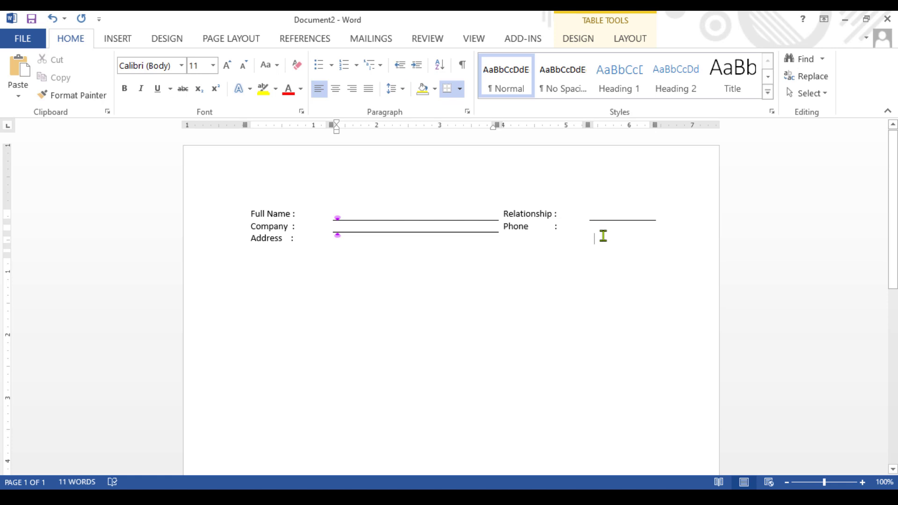
click(448, 89)
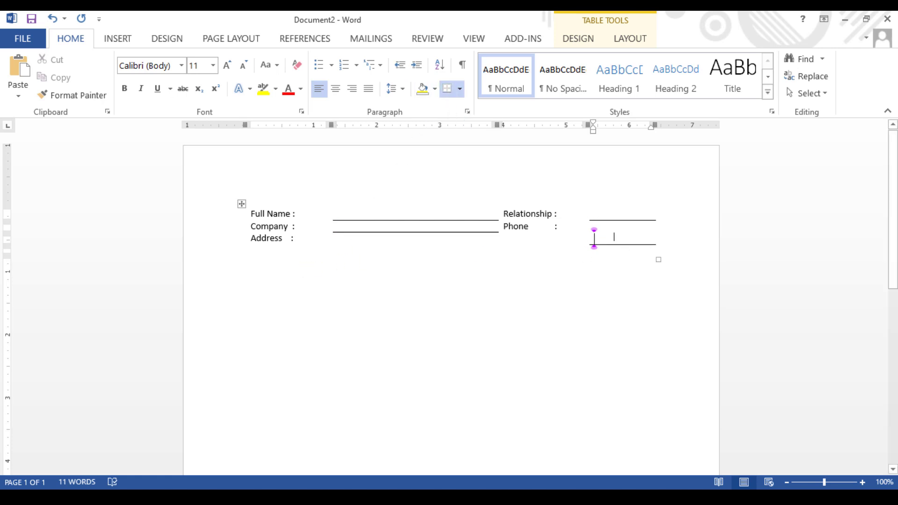
click(616, 227)
click(448, 89)
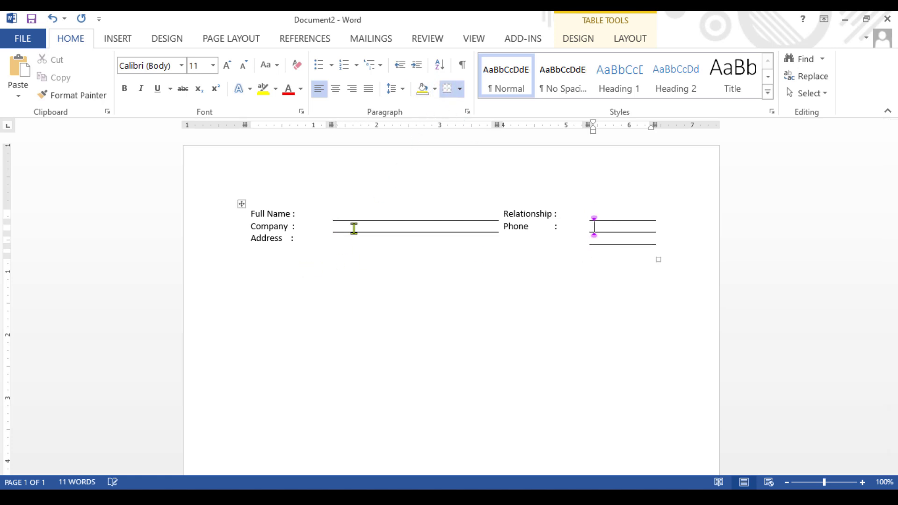
click(351, 238)
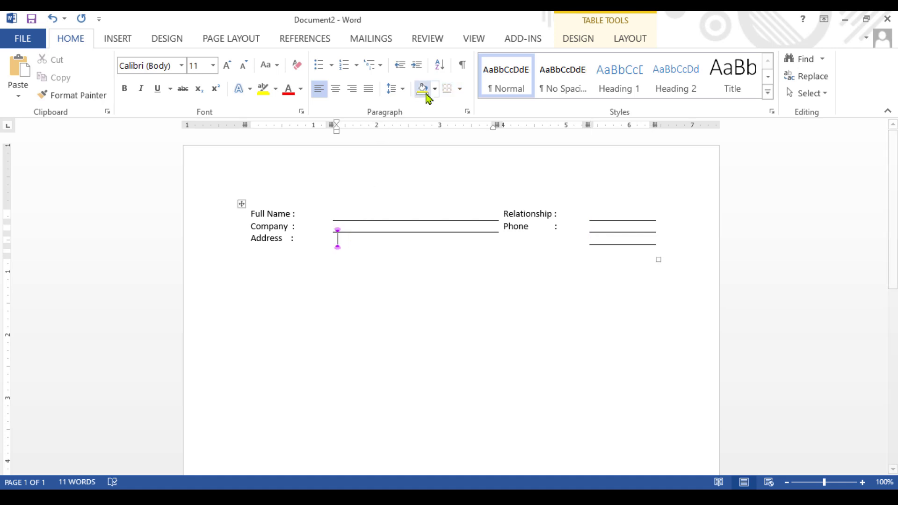
click(449, 89)
click(450, 342)
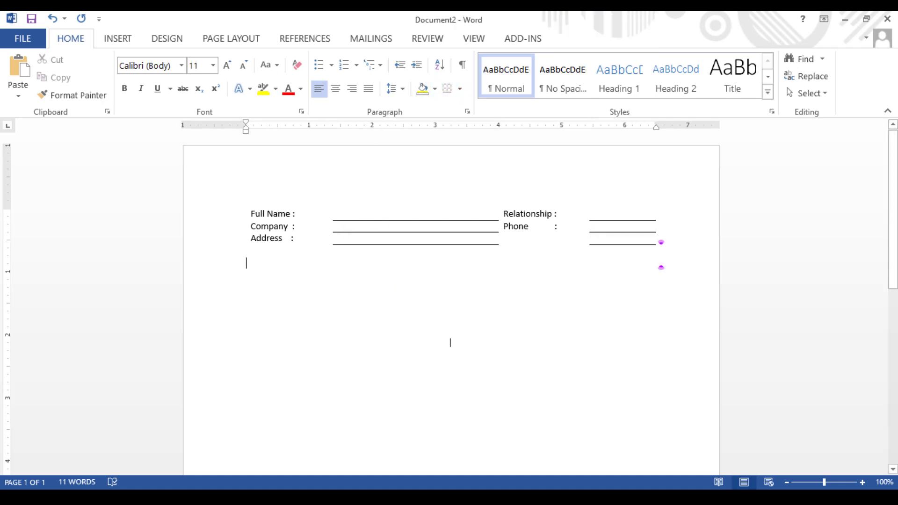
click(354, 216)
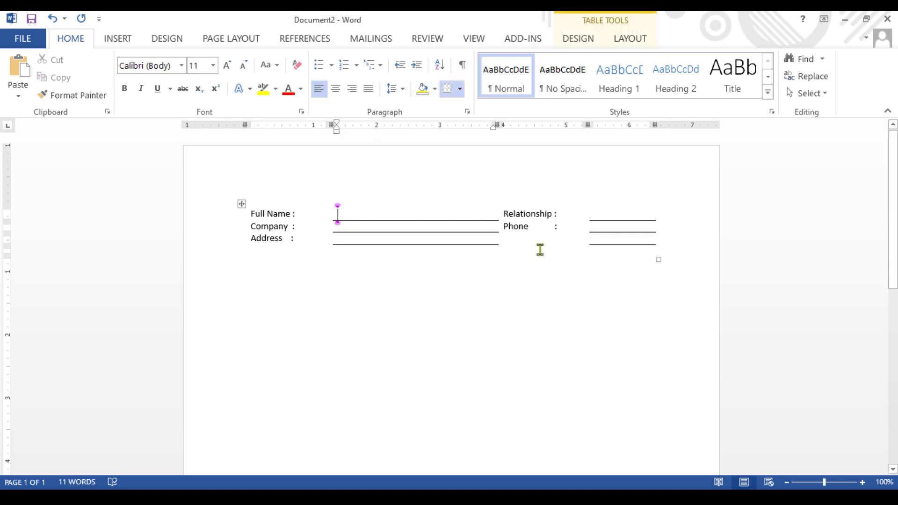
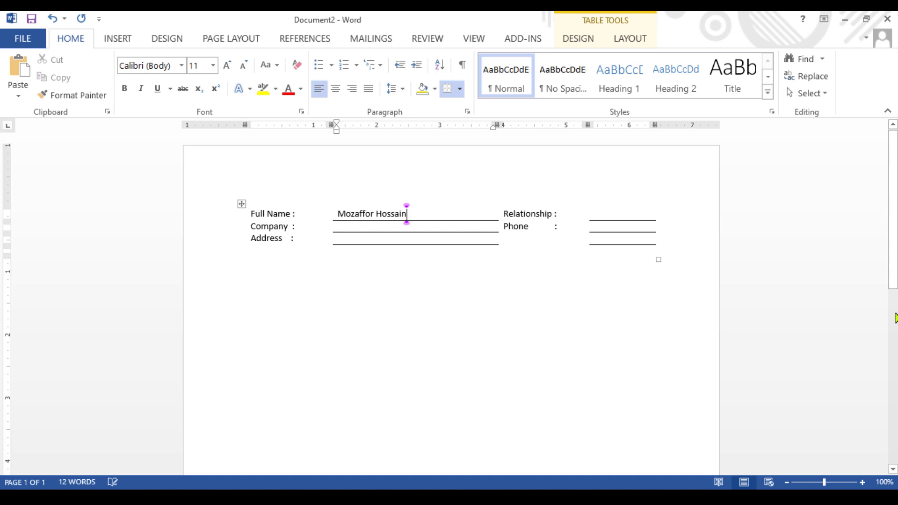
- Enter the contact's full name, Brother, TTC and a phone number into the value cells
key(Tab)
key(Tab)
text(Broth)
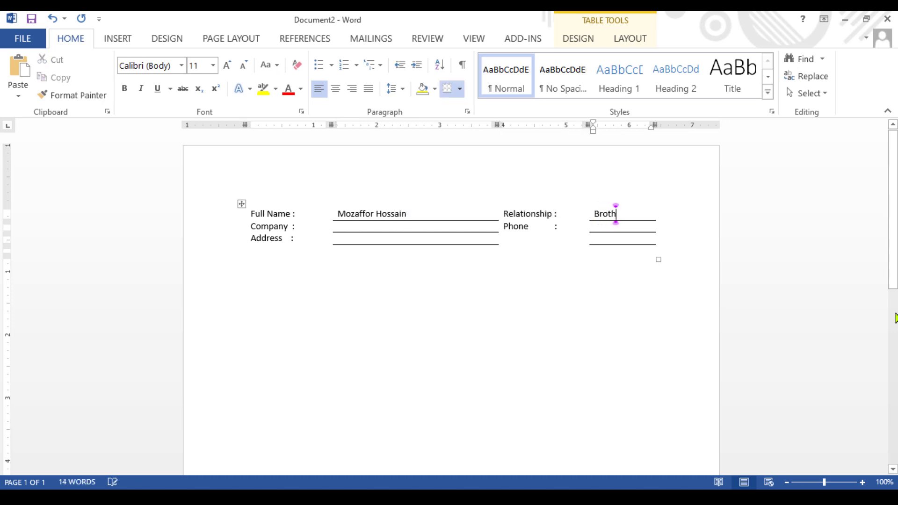
text(er)
key(Tab)
key(Tab)
text(TTC)
key(Tab)
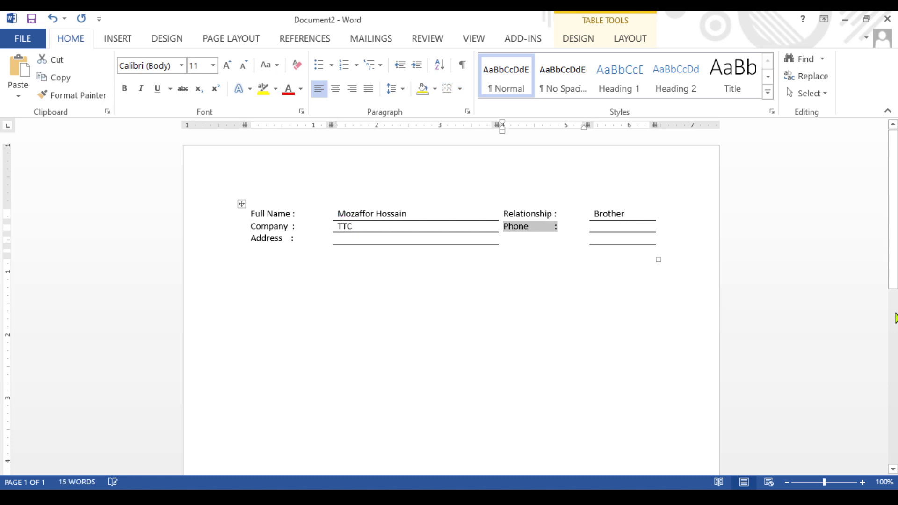
key(Tab)
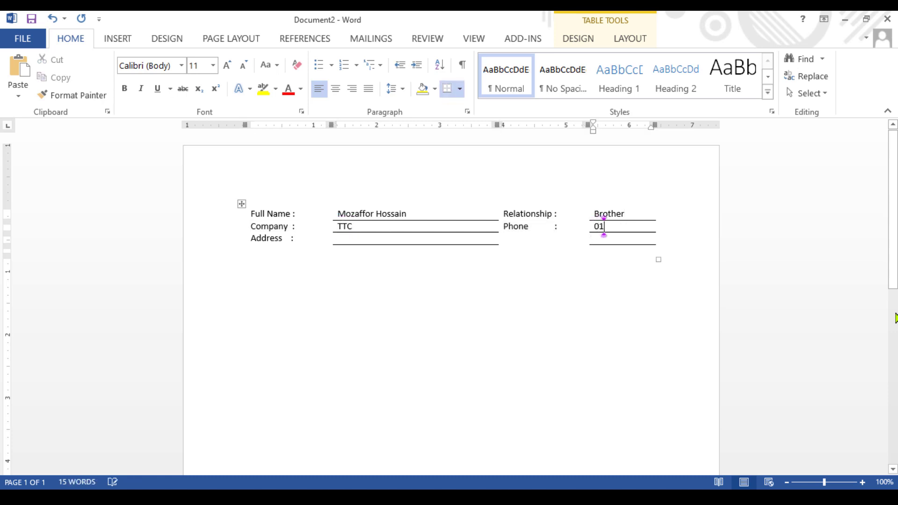
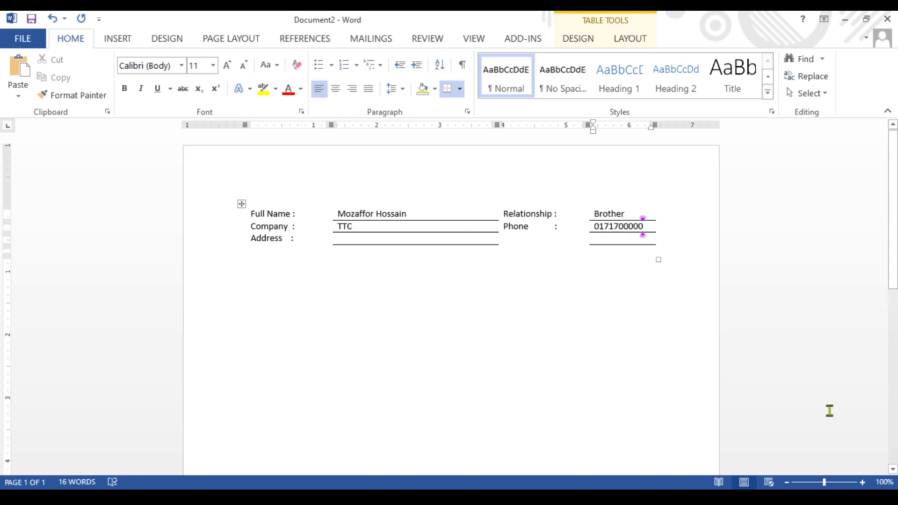
click(403, 322)
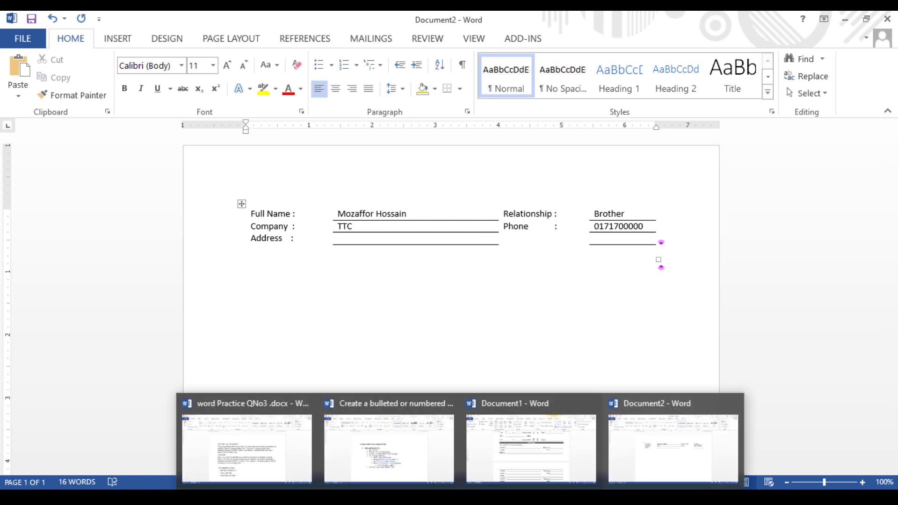
- Switch to the bulleted-list reference document and briefly select its title line
click(388, 461)
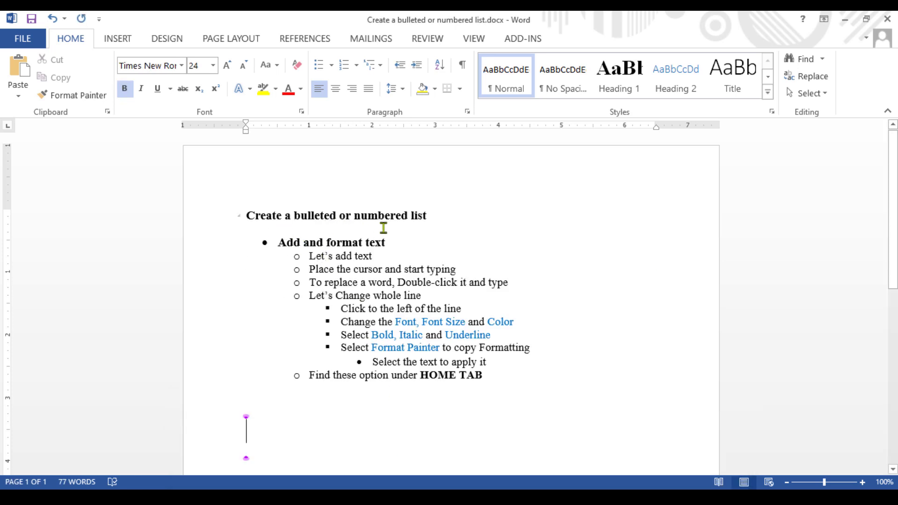
drag(444, 216, 247, 218)
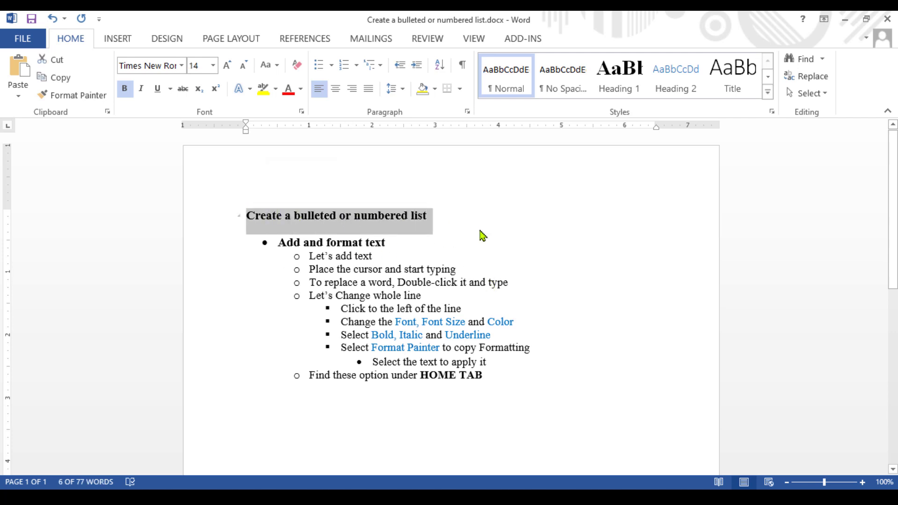
key(Right)
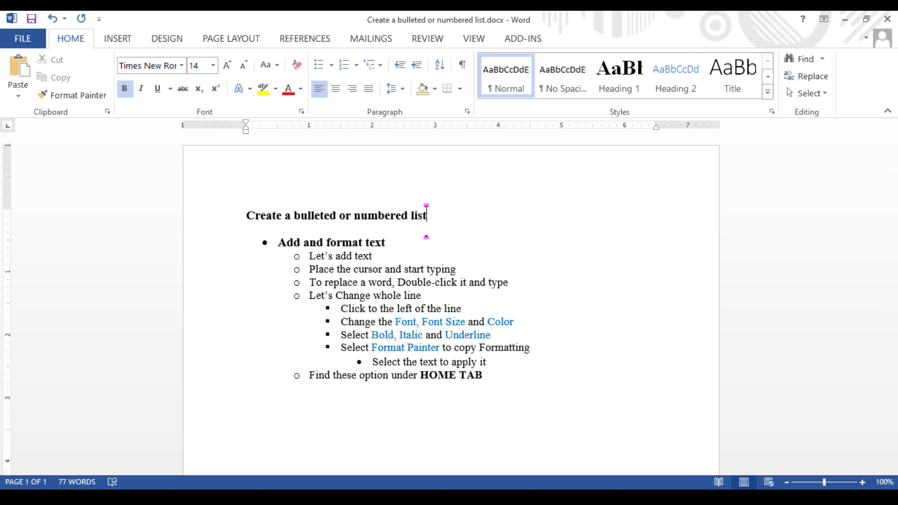
- Switch to the word Practice QNo3 document and scroll to its fairytale list
click(460, 495)
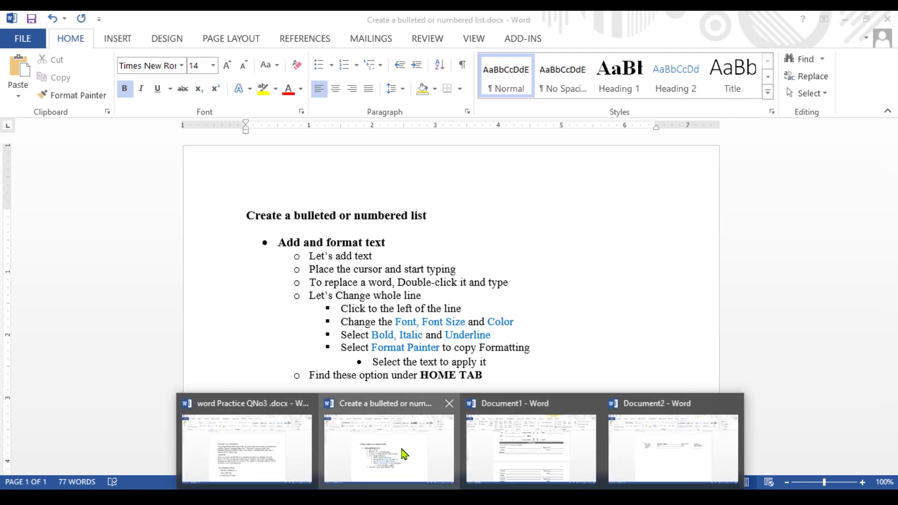
click(286, 471)
scroll(473, 363, down, 1)
- Apply round bullets to Little Red Riding Hood, Three Little Pigs and Beauty and the Beast
scroll(378, 337, down, 3)
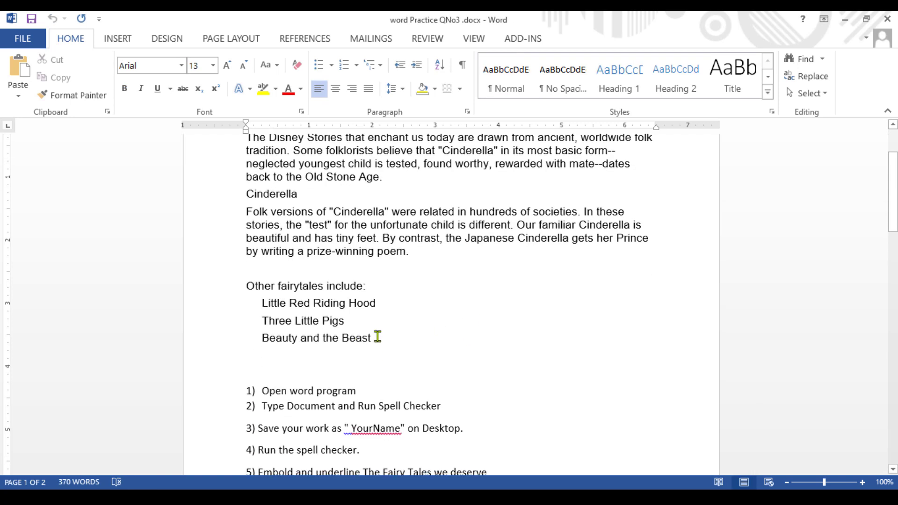
mouse_move(364, 337)
mouse_down()
mouse_move(262, 303)
mouse_move(370, 340)
mouse_up()
key(Right)
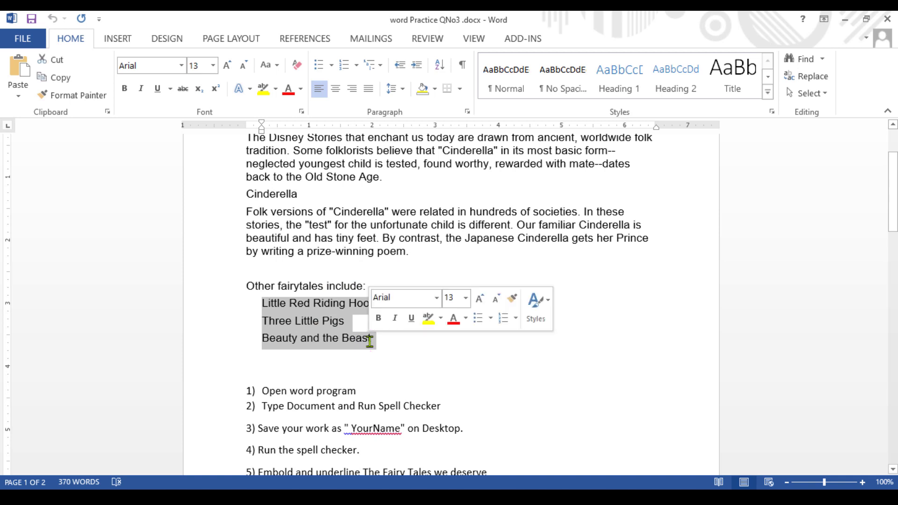
click(320, 65)
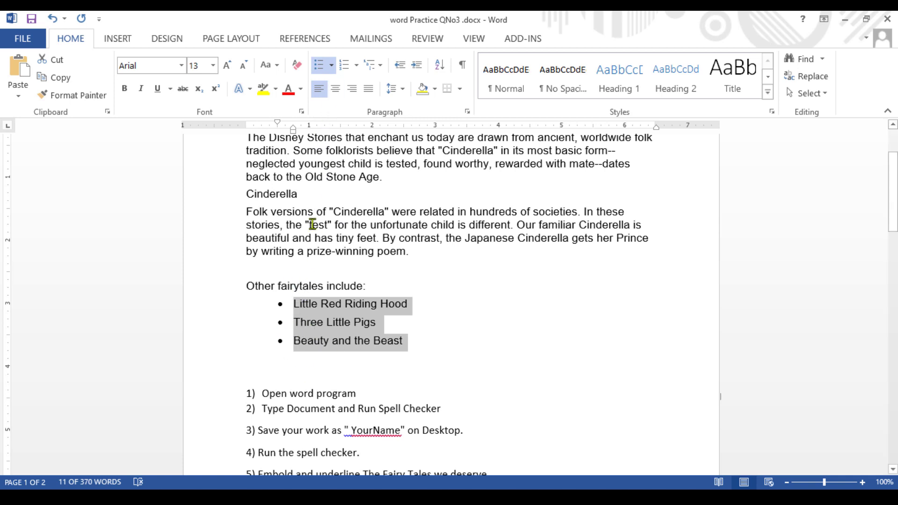
click(332, 66)
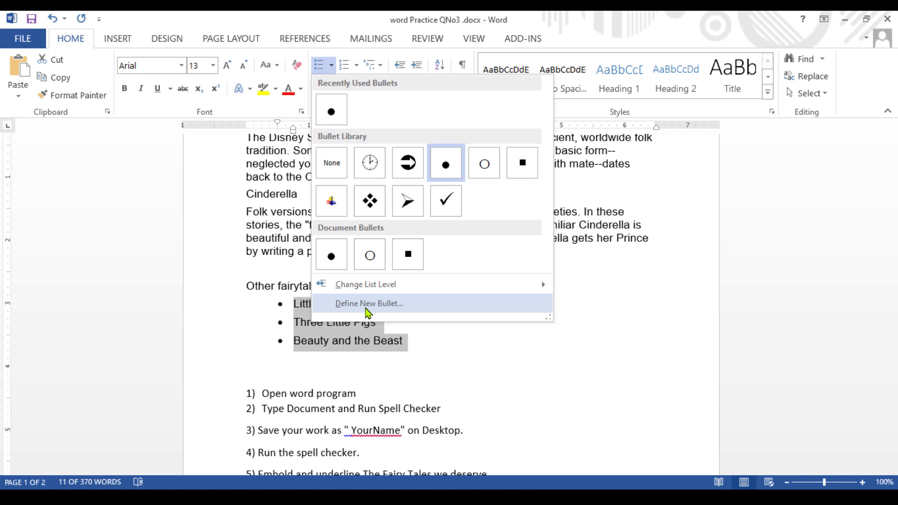
- Start a new custom bullet and switch its symbol font to Wingdings, after briefly trying Wingdings 2
click(368, 304)
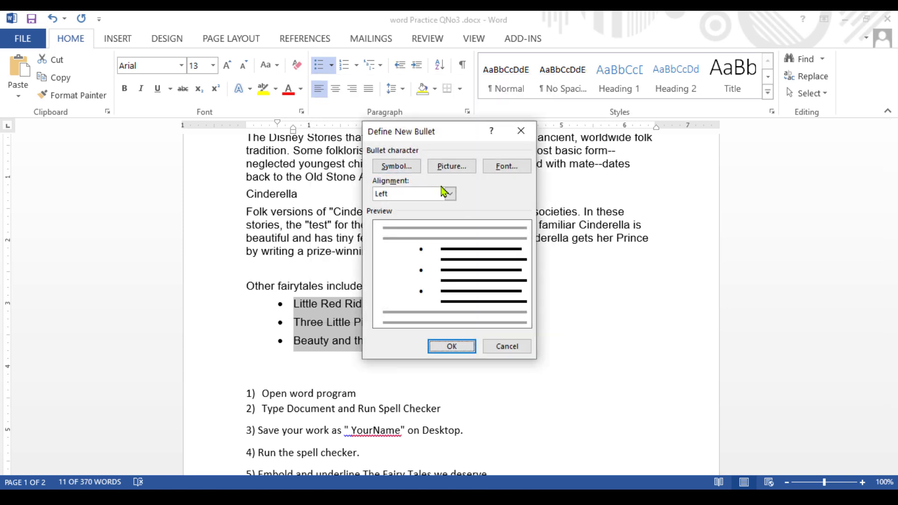
click(399, 169)
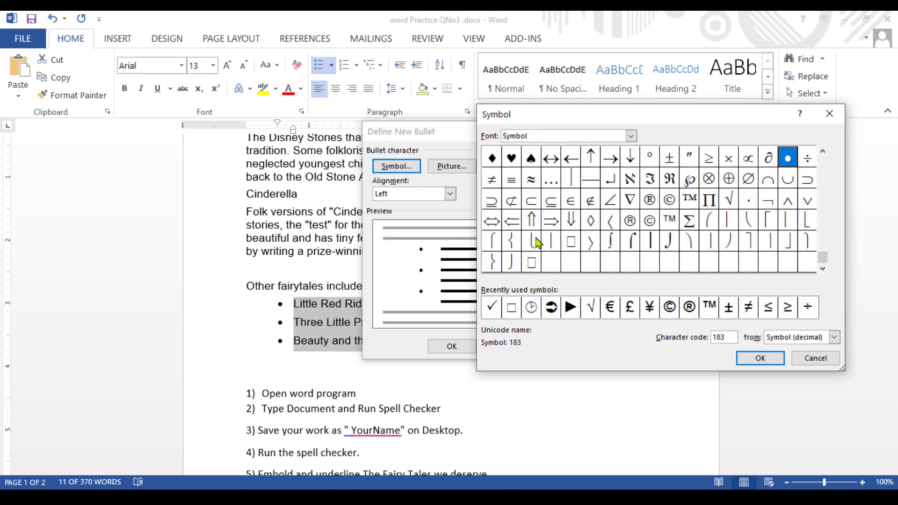
click(632, 137)
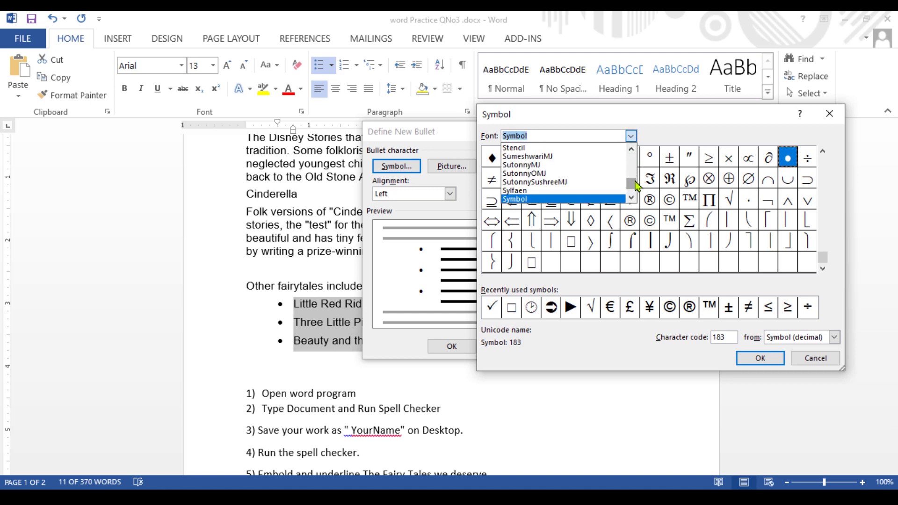
mouse_move(636, 186)
mouse_down()
mouse_move(633, 174)
mouse_move(635, 189)
mouse_up()
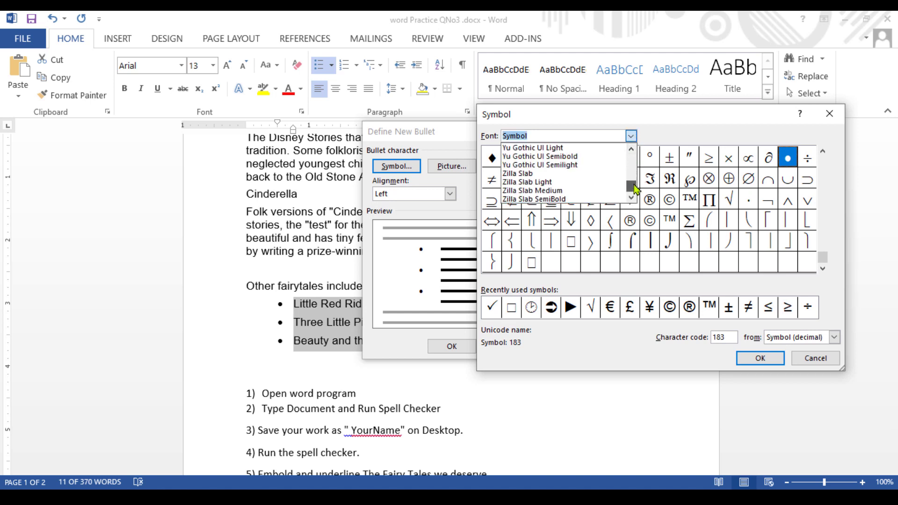
click(632, 149)
click(632, 149)
click(631, 149)
click(631, 148)
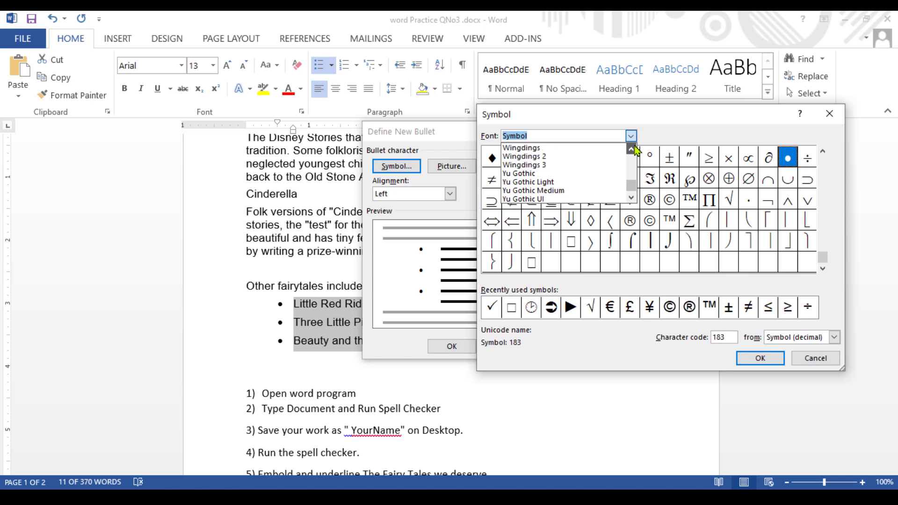
click(560, 162)
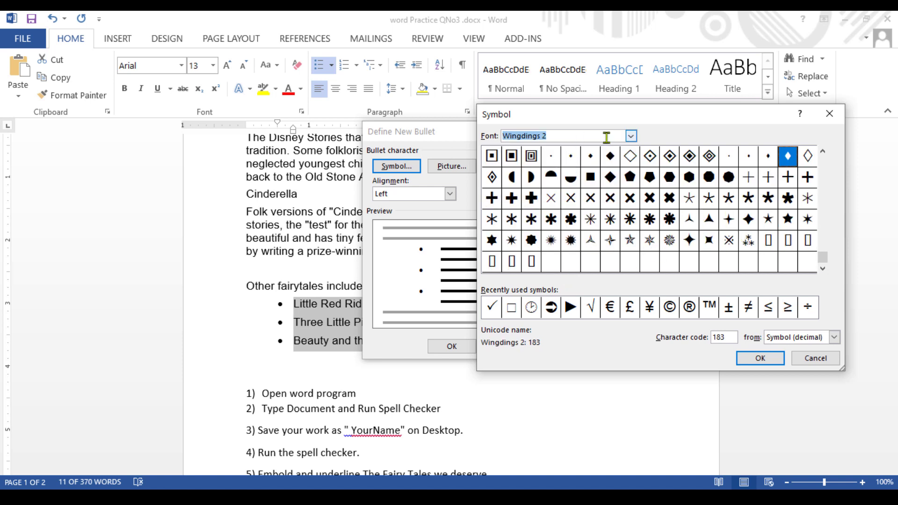
click(631, 136)
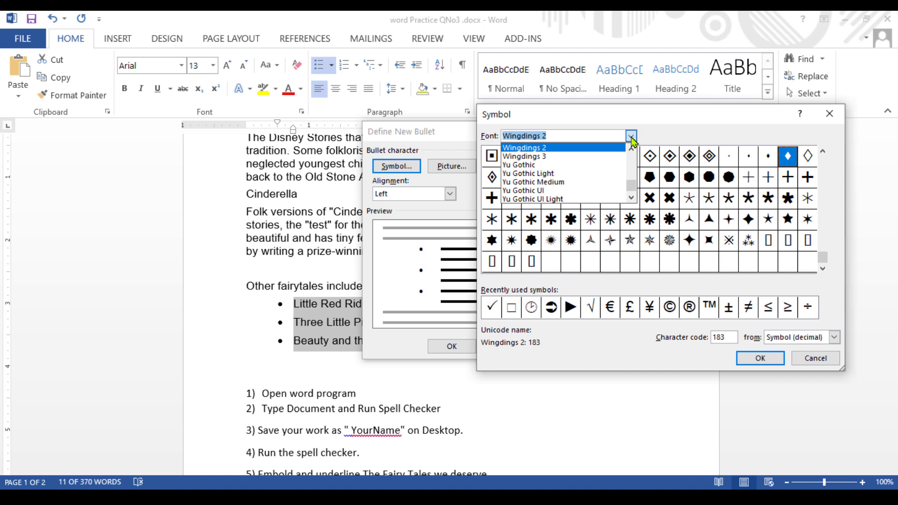
click(632, 149)
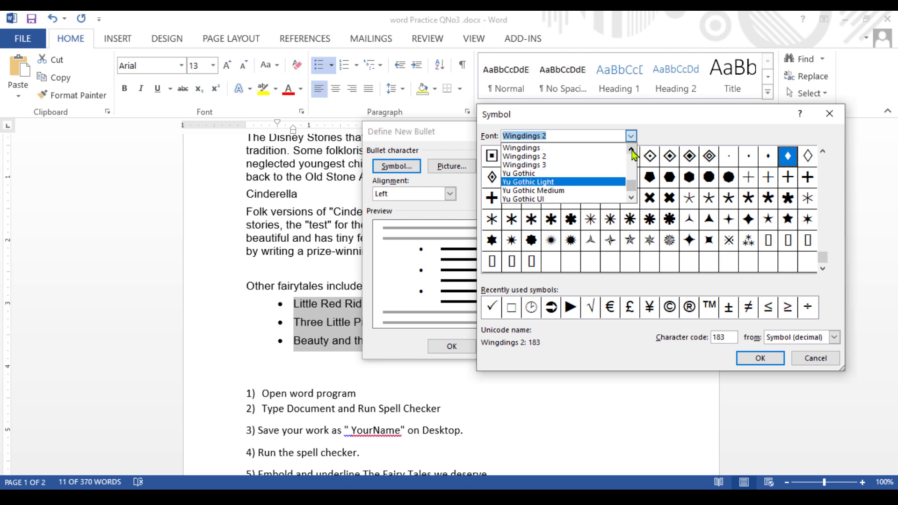
click(591, 148)
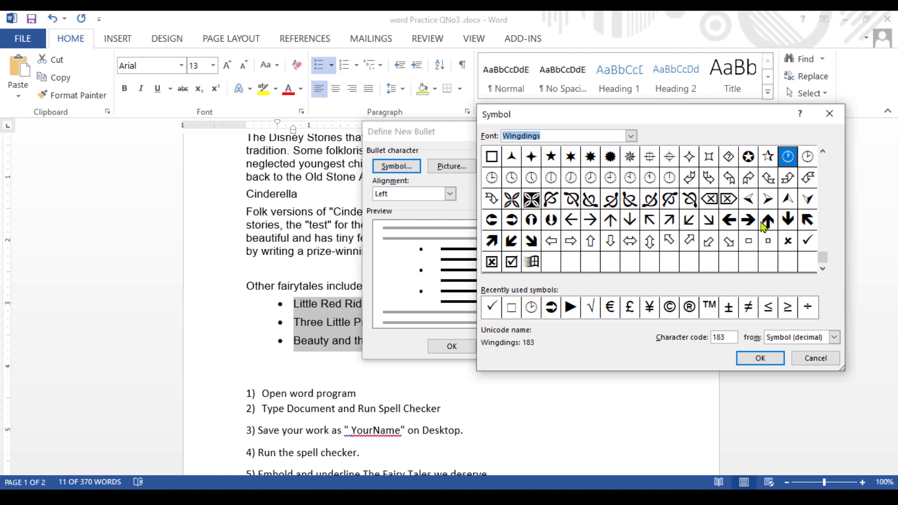
- Pick the pointing-hand symbol and apply it as the fairytale list's bullet
drag(824, 257, 824, 173)
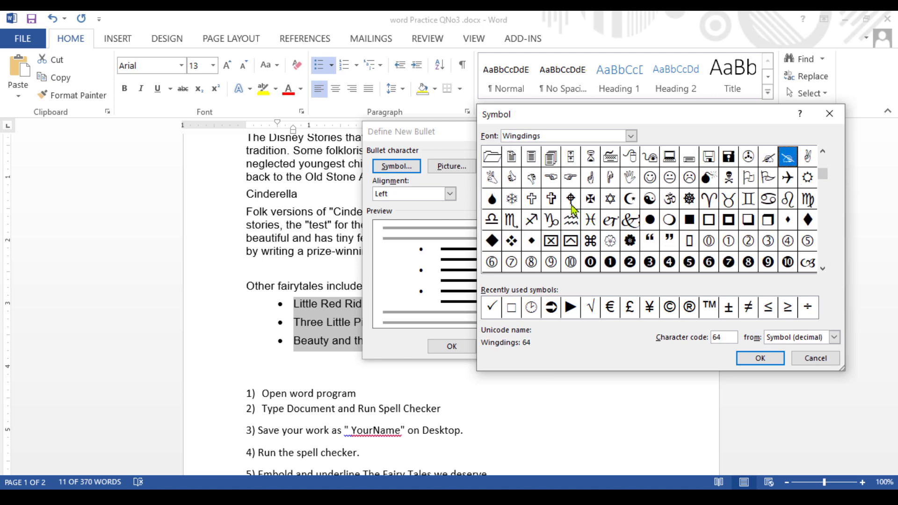
click(570, 180)
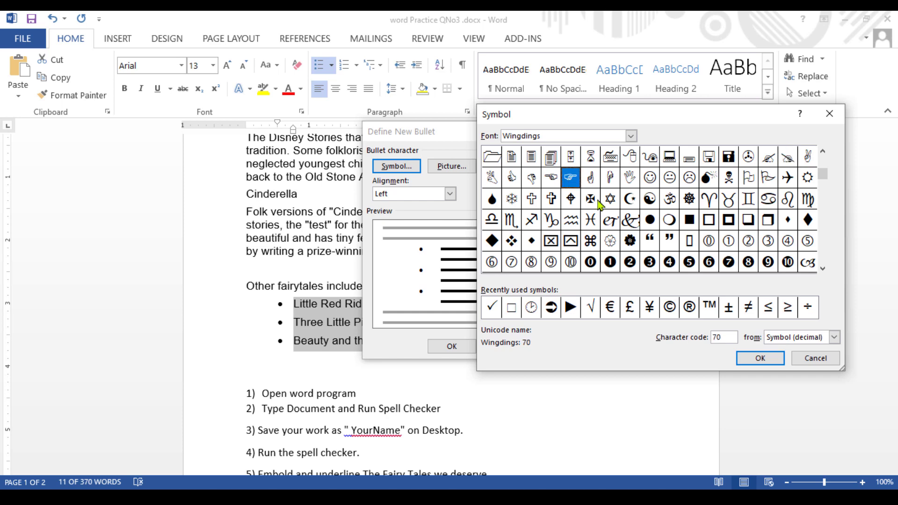
click(788, 158)
click(760, 358)
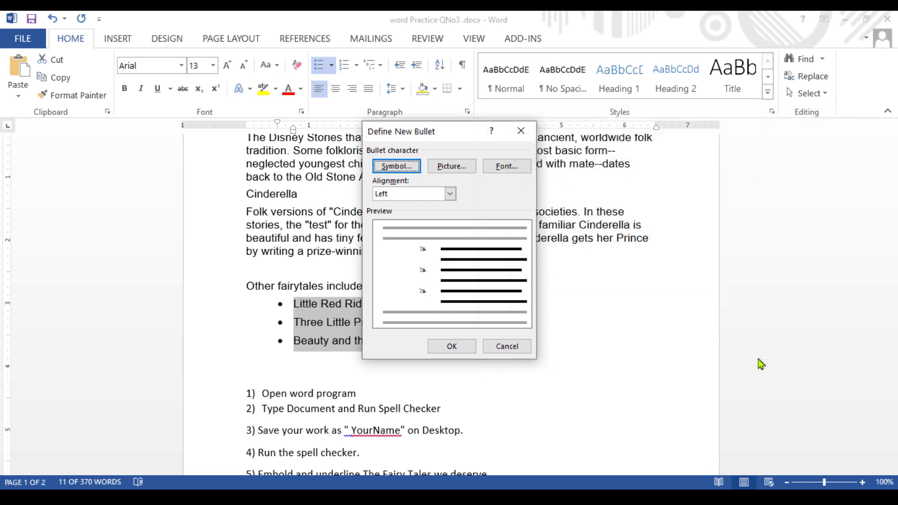
click(453, 347)
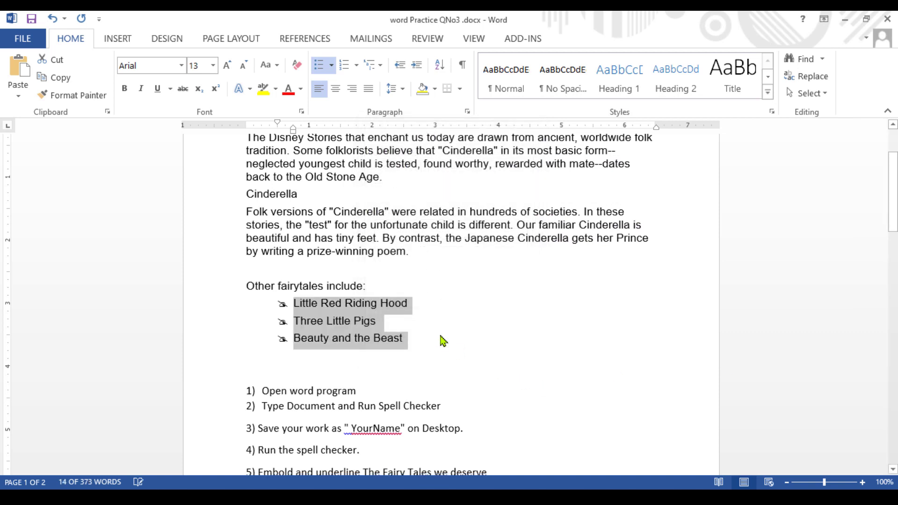
click(442, 340)
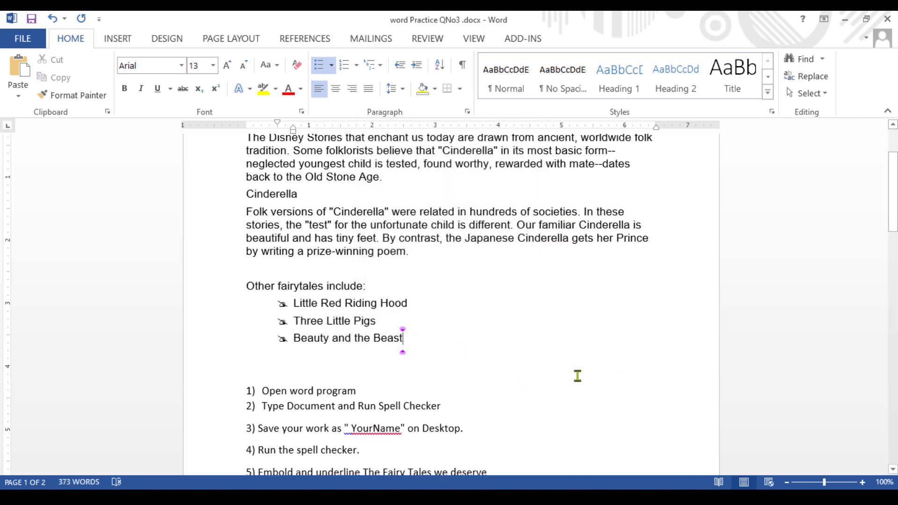
- Zoom in and turn off the bullets on the three selected fairytale titles
click(863, 482)
click(863, 482)
click(863, 482)
click(863, 482)
click(863, 482)
click(863, 483)
click(863, 483)
click(863, 483)
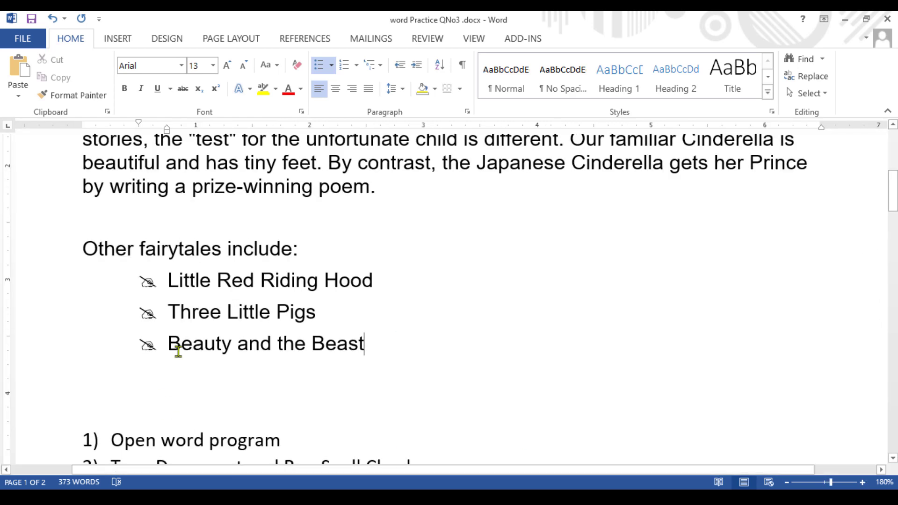
drag(387, 342, 170, 279)
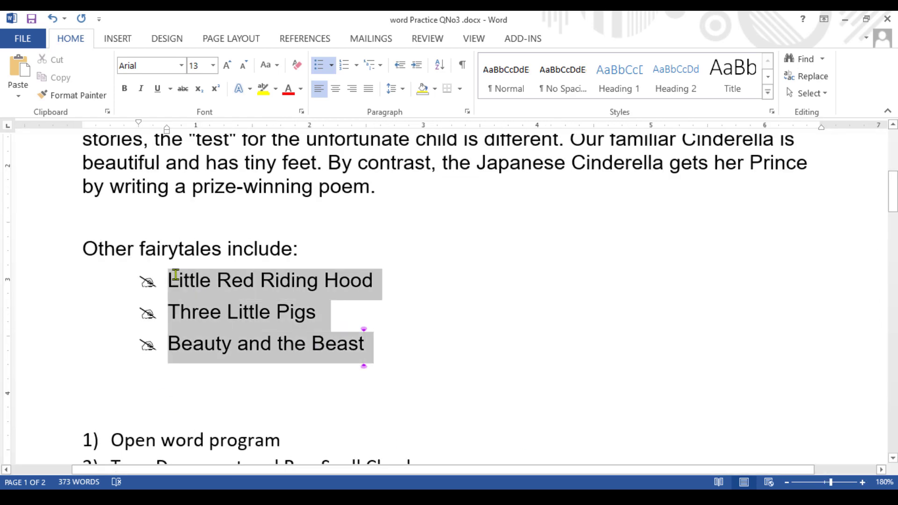
click(319, 69)
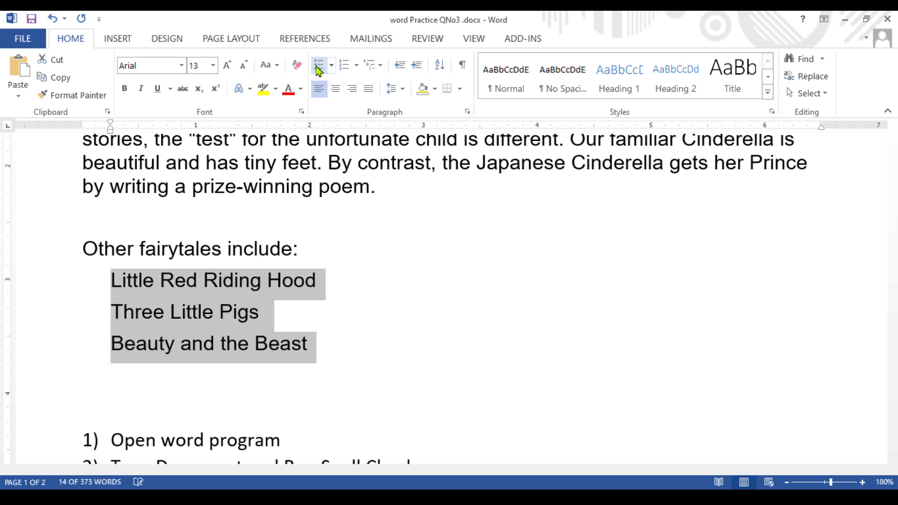
click(331, 65)
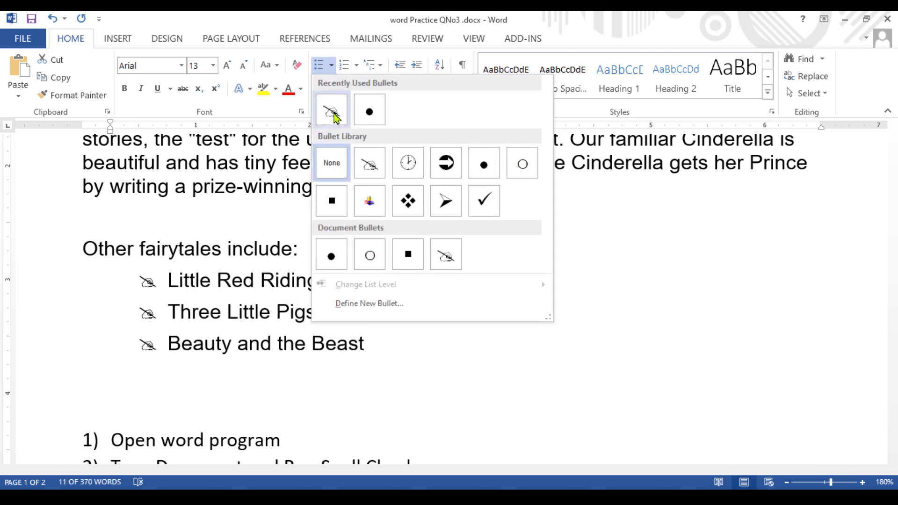
click(485, 205)
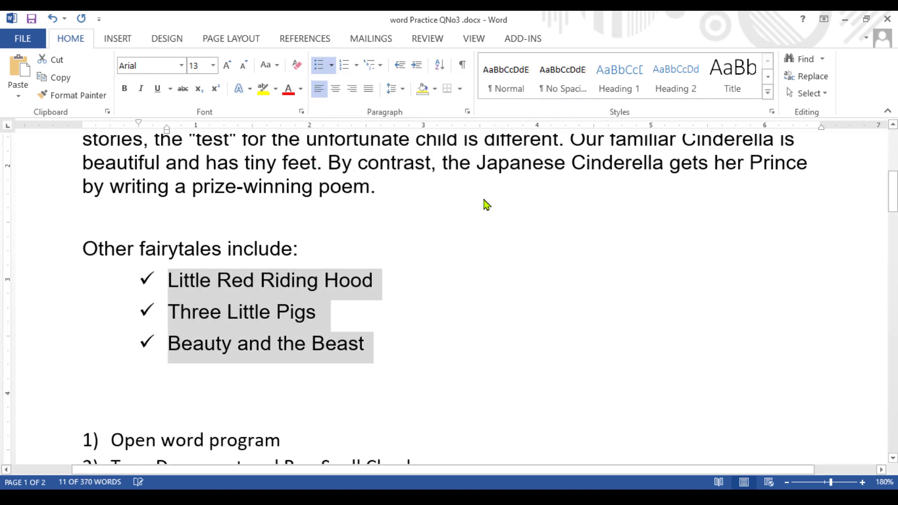
click(495, 335)
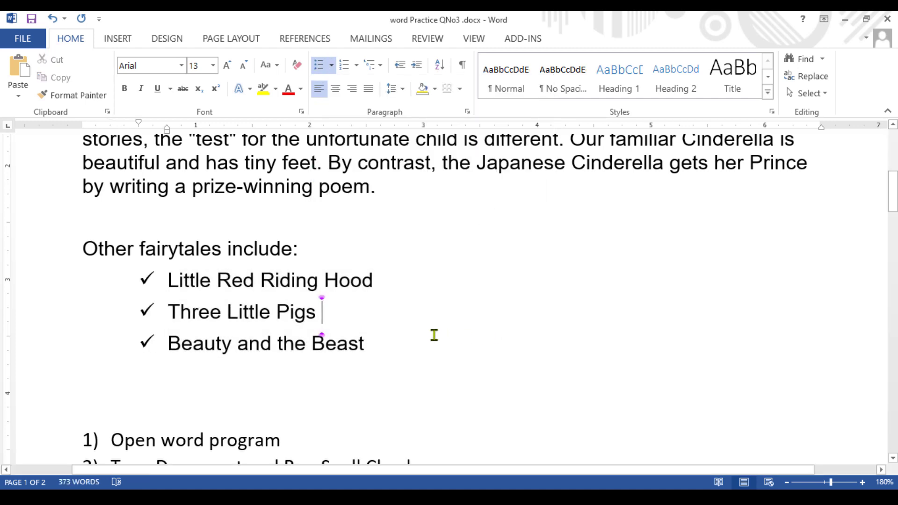
scroll(434, 335, up, 1)
scroll(434, 335, up, 1)
scroll(435, 335, down, 2)
scroll(434, 335, up, 4)
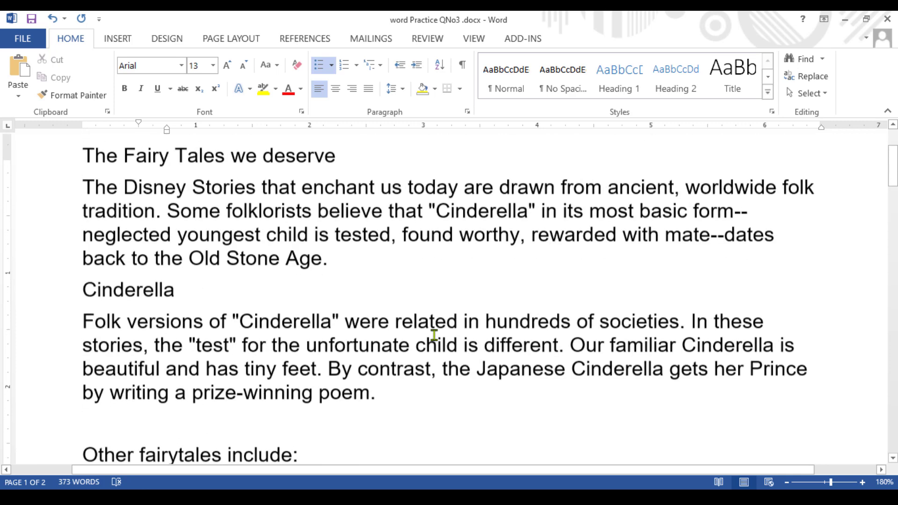
scroll(434, 335, down, 5)
scroll(434, 335, down, 3)
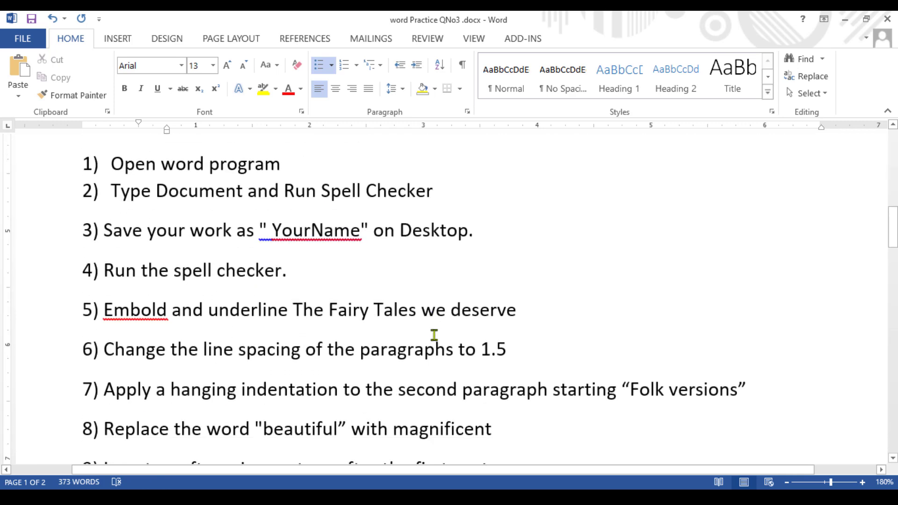
mouse_move(82, 161)
mouse_down()
mouse_move(568, 411)
mouse_move(548, 430)
mouse_up()
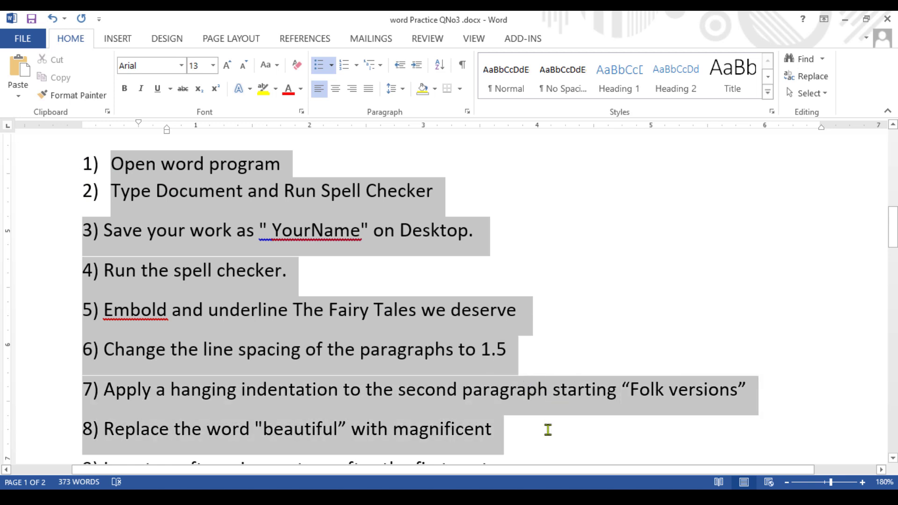
click(344, 66)
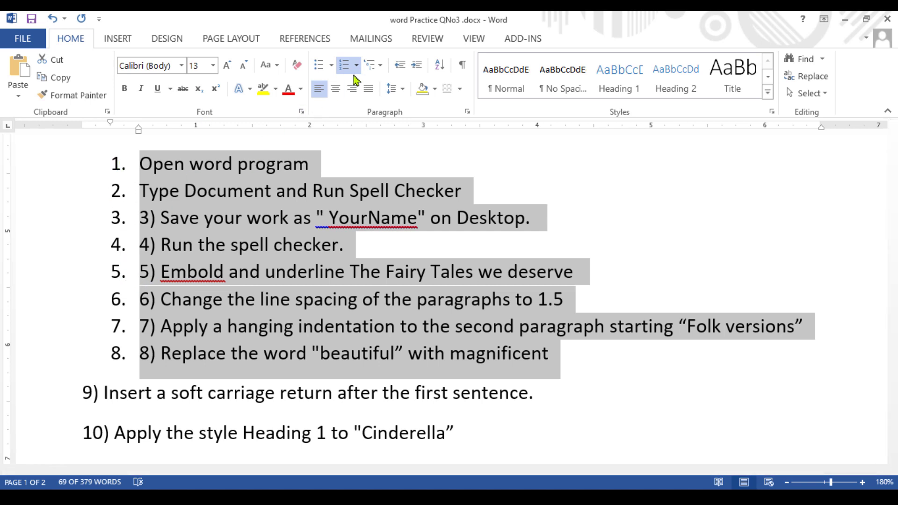
click(339, 70)
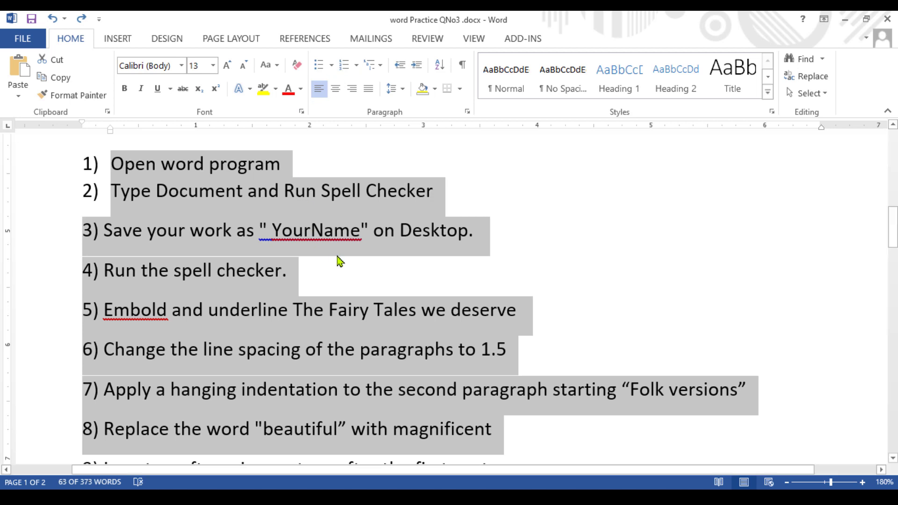
key(ctrl+z)
- Number the three fairytale items, trying the 1) and then the a) numbering styles
drag(390, 359, 178, 279)
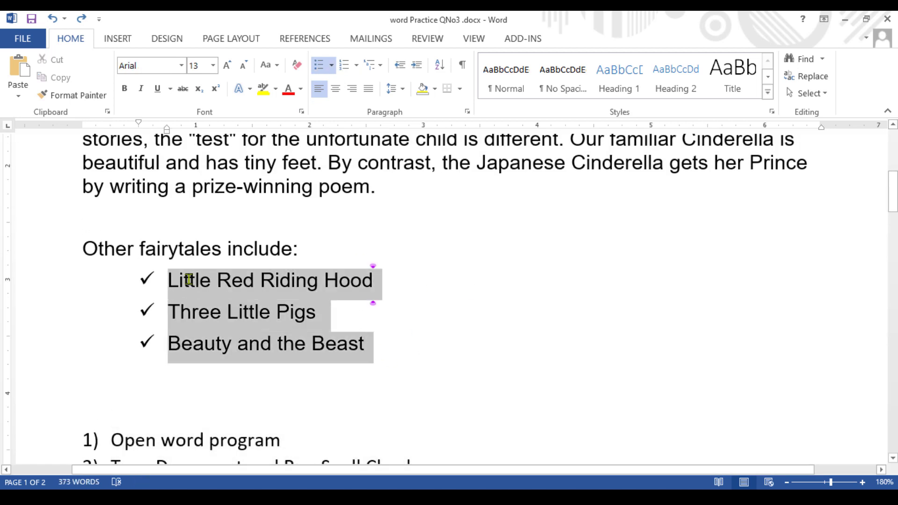
click(345, 67)
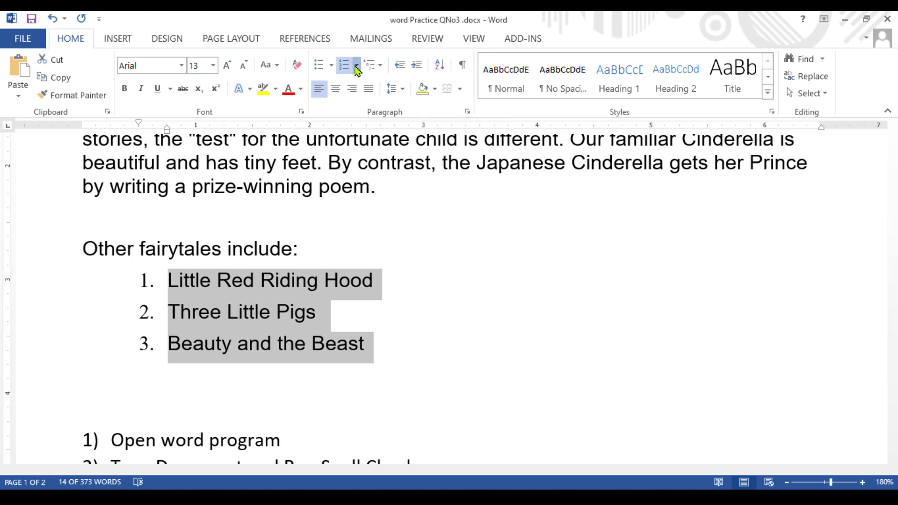
click(357, 66)
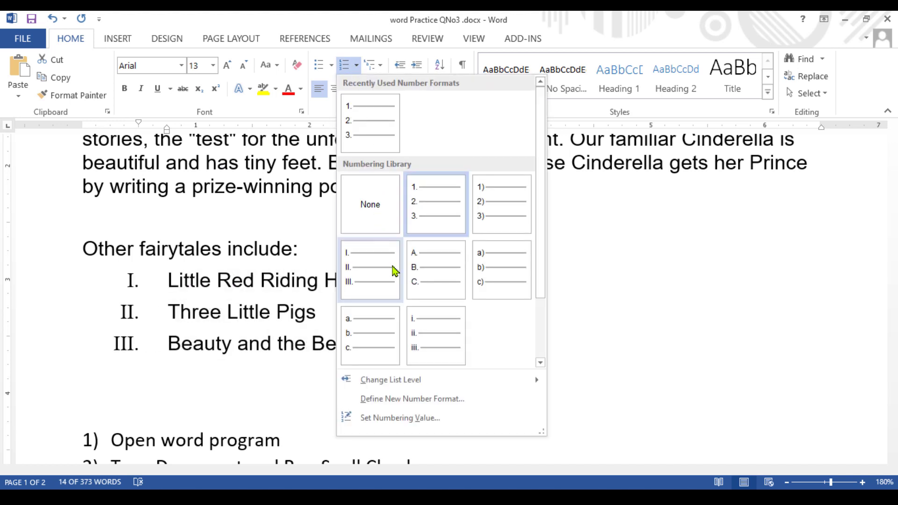
click(499, 206)
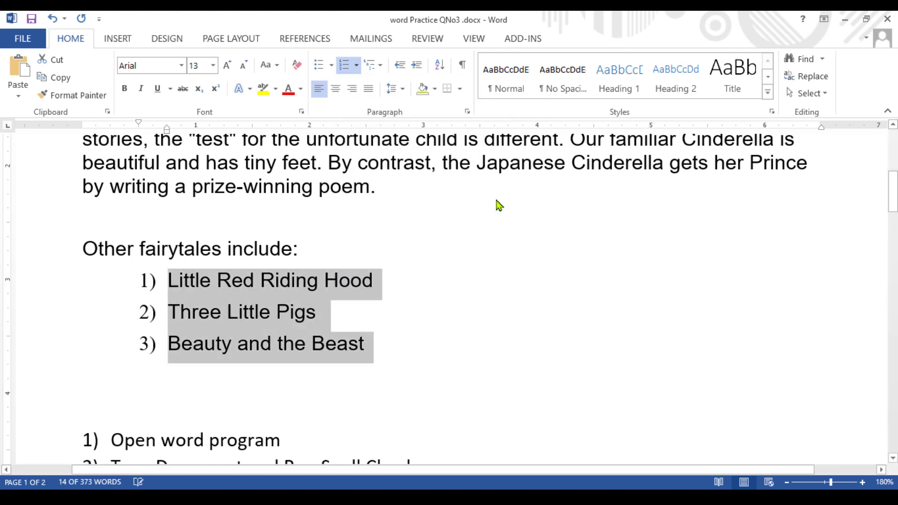
click(356, 65)
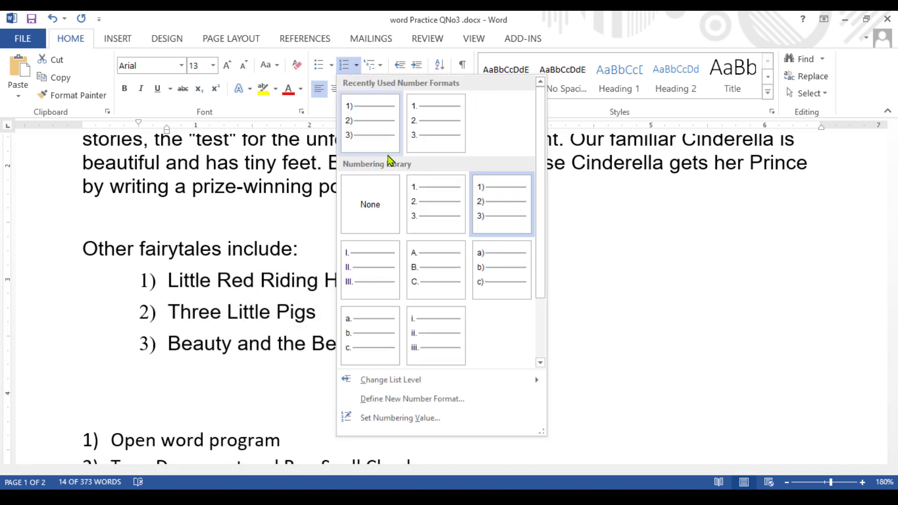
click(491, 270)
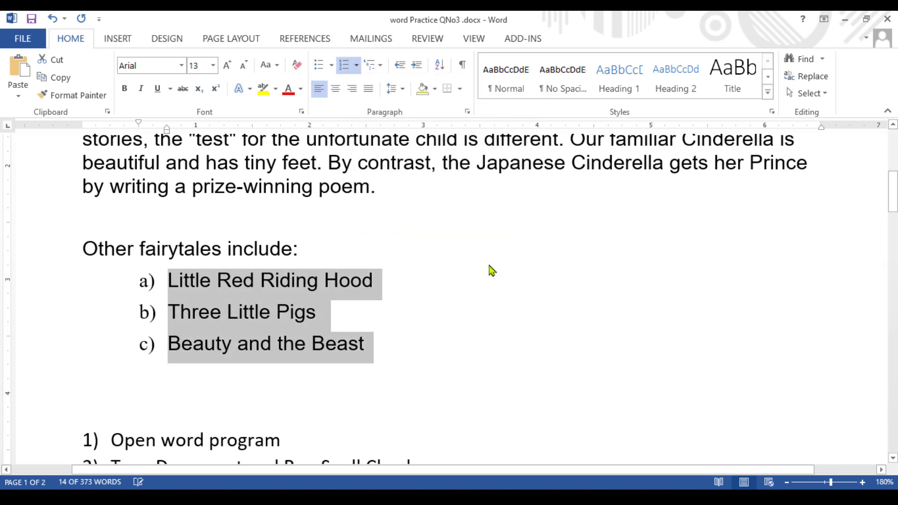
- Try I., II., III. roman numerals, then settle on A., B., C. lettering
click(357, 66)
click(372, 263)
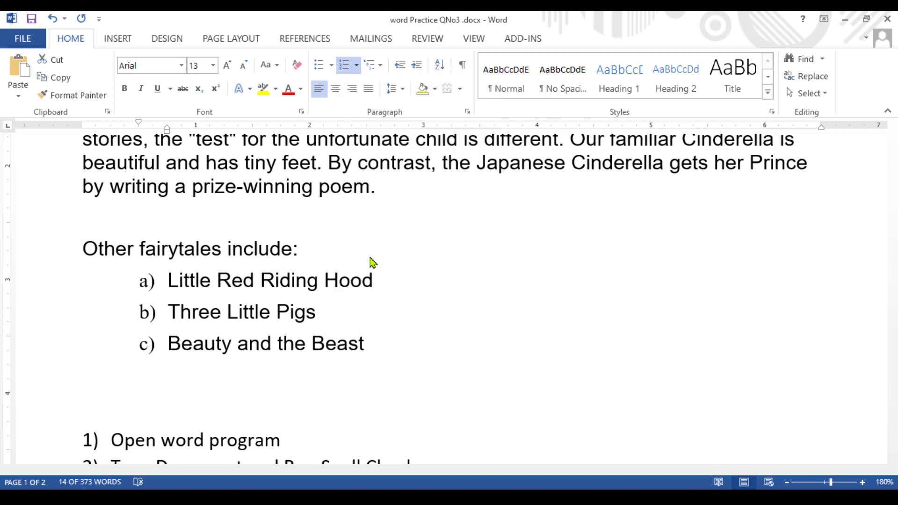
click(357, 65)
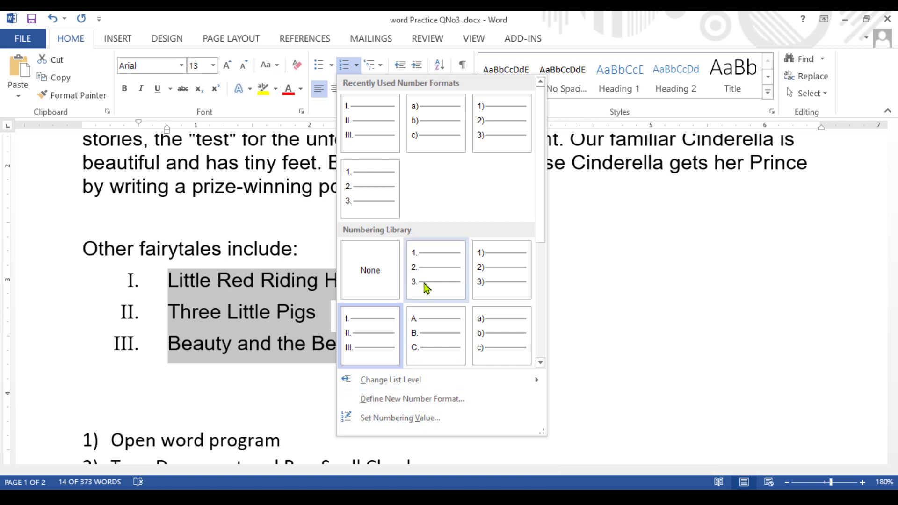
click(427, 342)
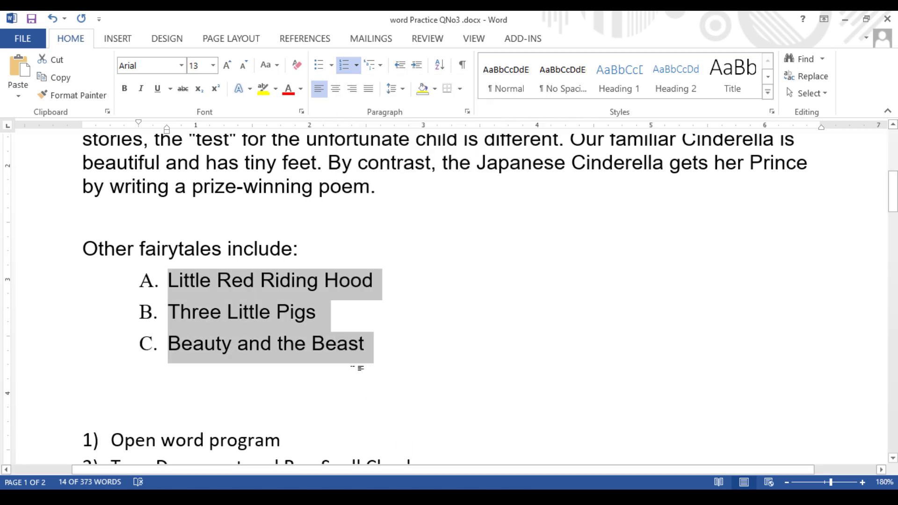
click(357, 66)
- Set the fairytale list's starting value to D
click(398, 418)
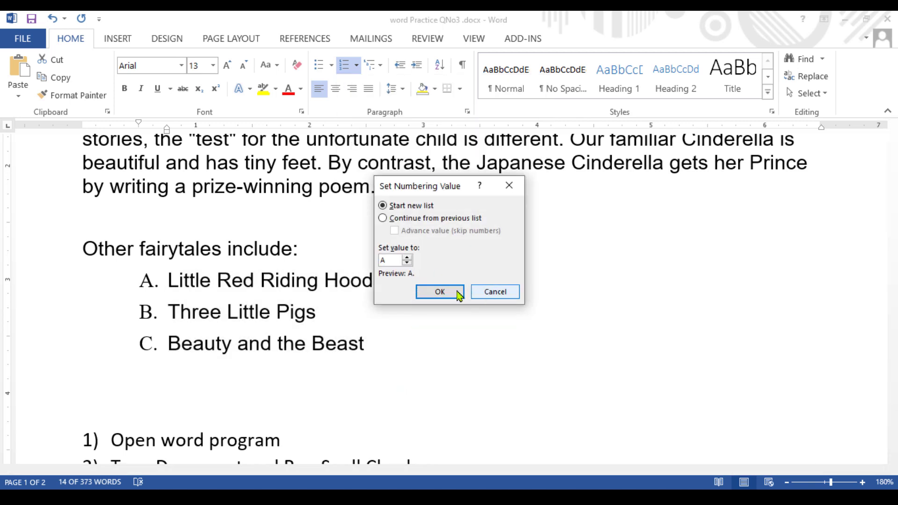
double_click(391, 260)
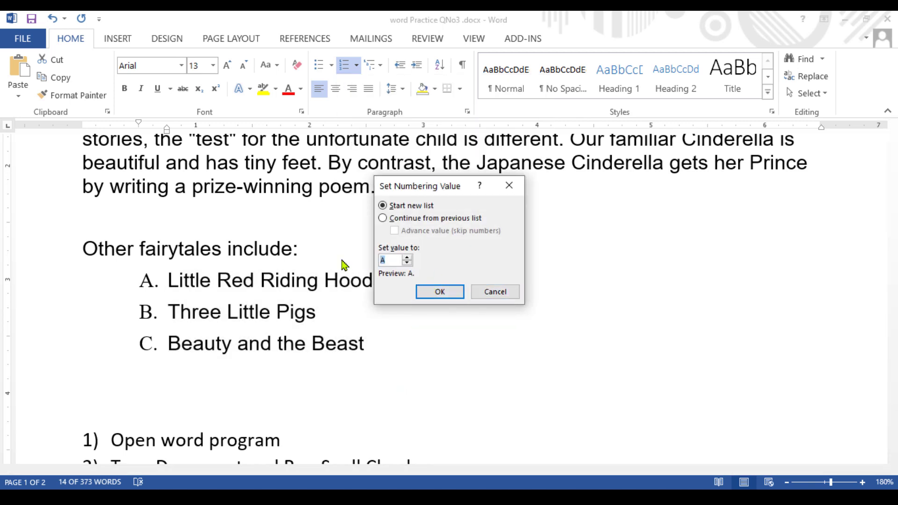
text(D)
click(440, 292)
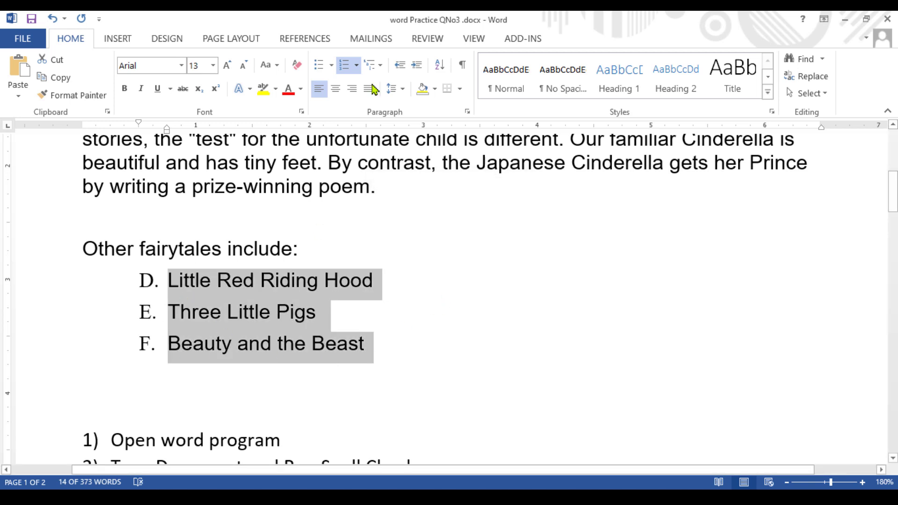
- Switch to 1., 2., 3. numbering starting at 5, so items read 5, 6, 7
click(356, 65)
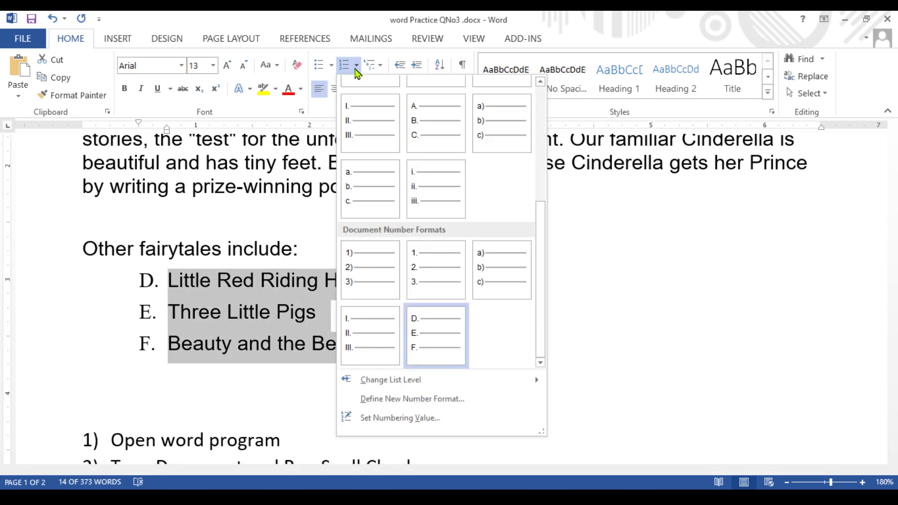
click(435, 257)
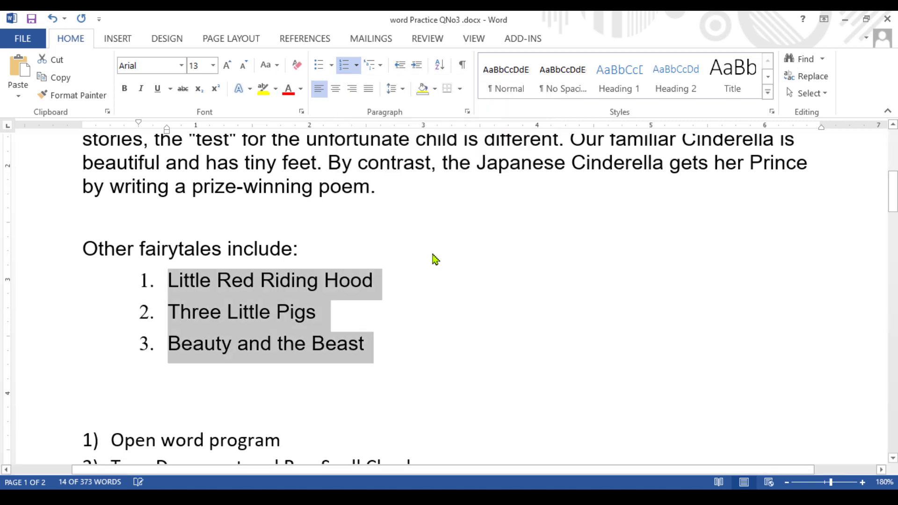
click(357, 65)
click(384, 418)
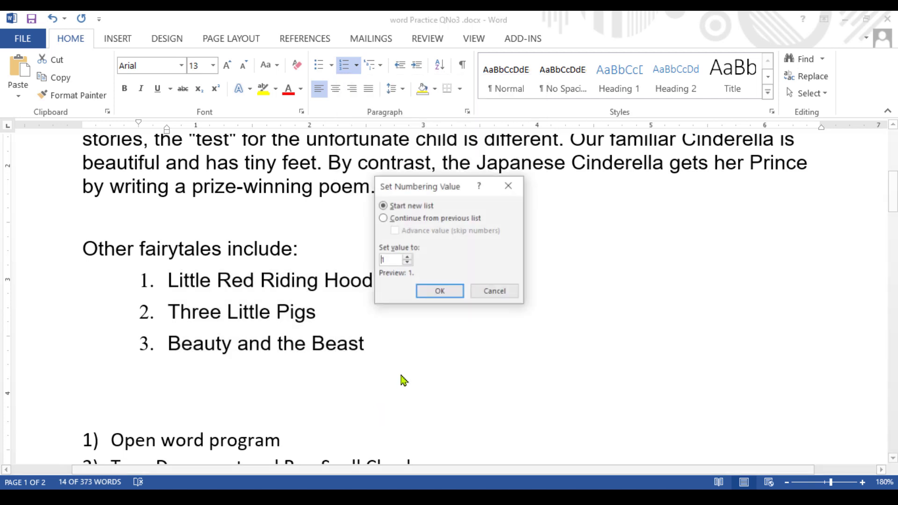
double_click(393, 260)
text(5)
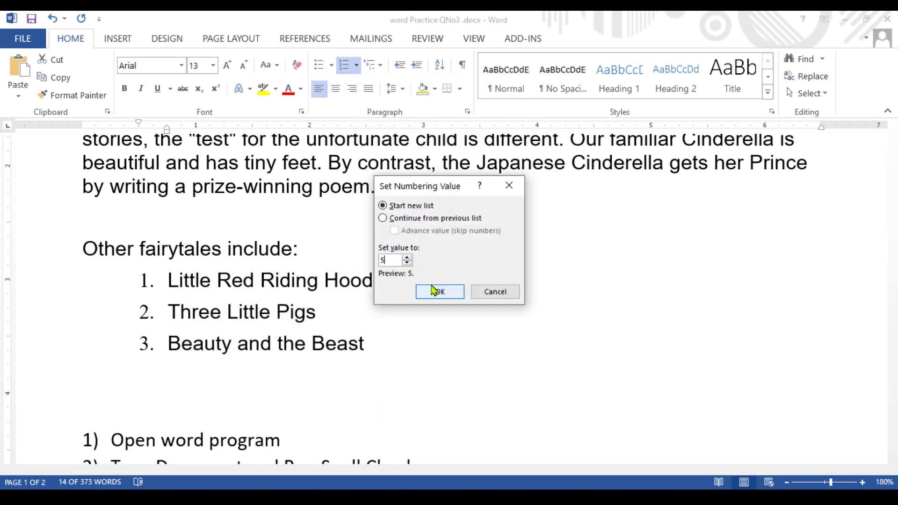
click(450, 294)
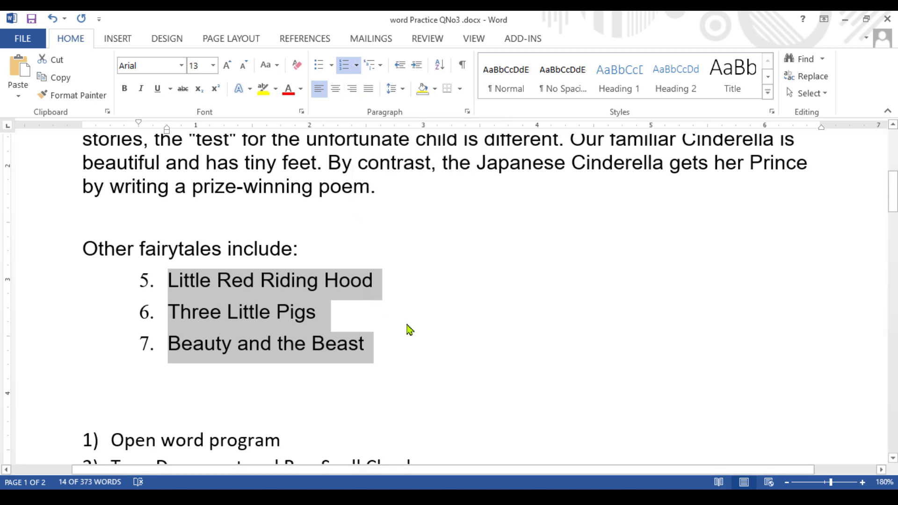
- Try a 'none' number style in Define New Number Format, then cancel it
click(357, 67)
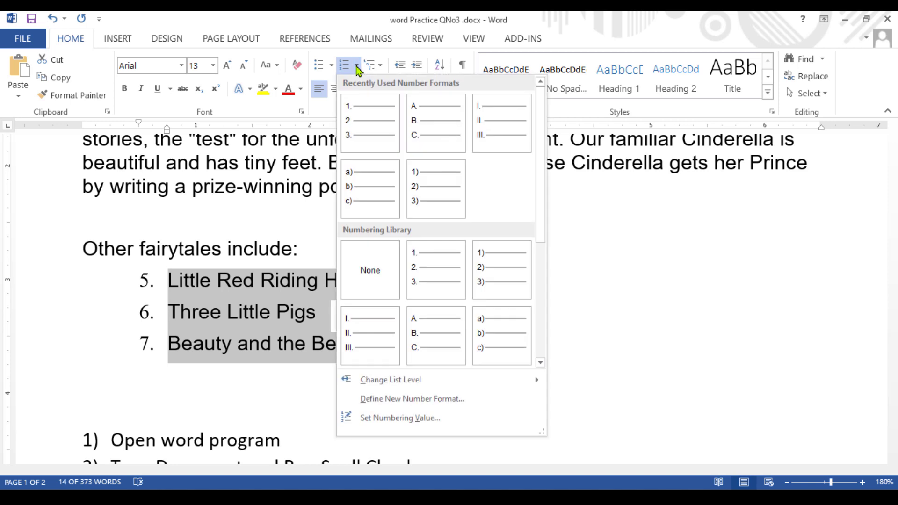
click(401, 400)
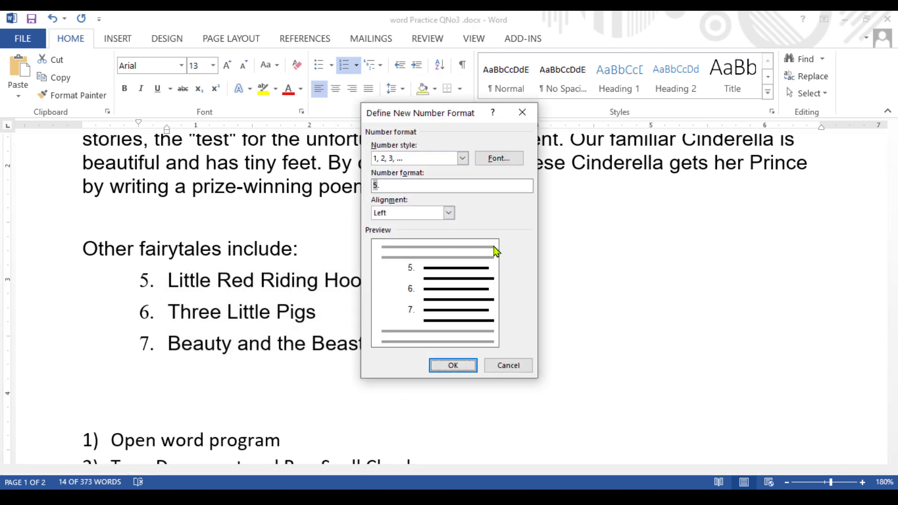
click(462, 158)
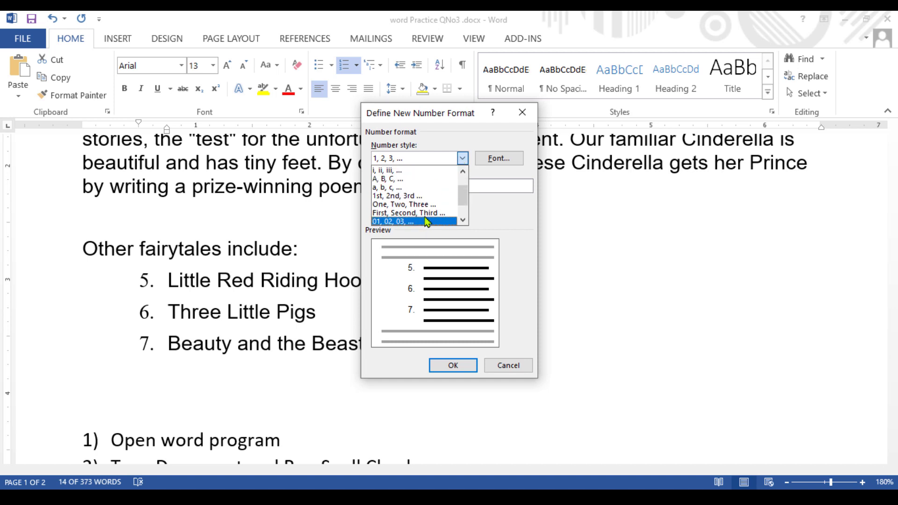
scroll(426, 201, up, 3)
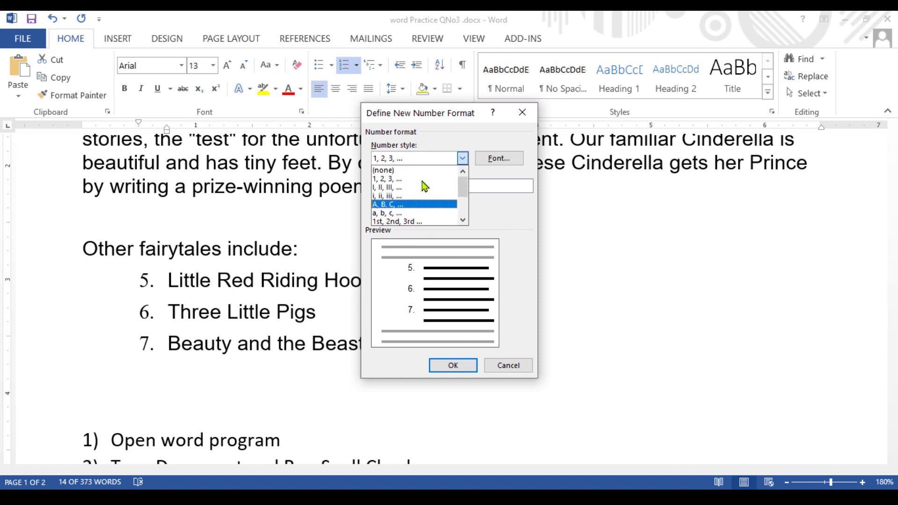
scroll(423, 176, up, 2)
click(422, 170)
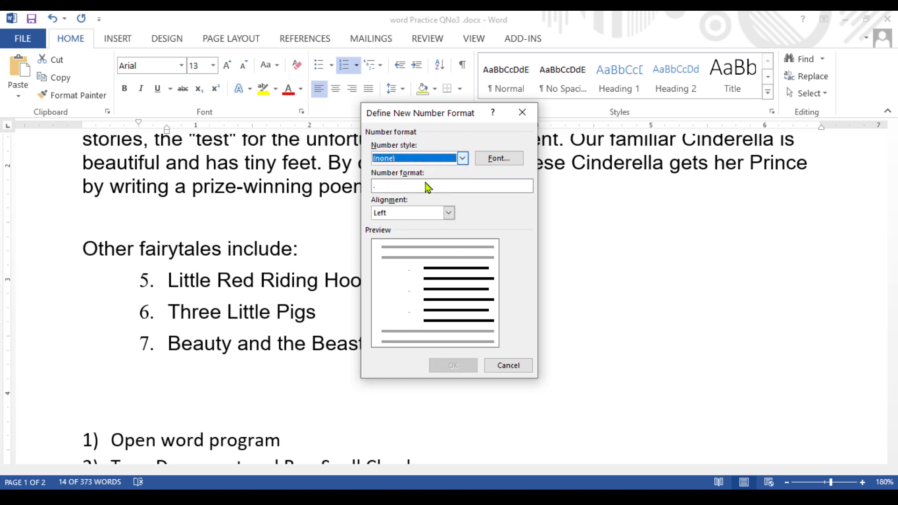
click(509, 366)
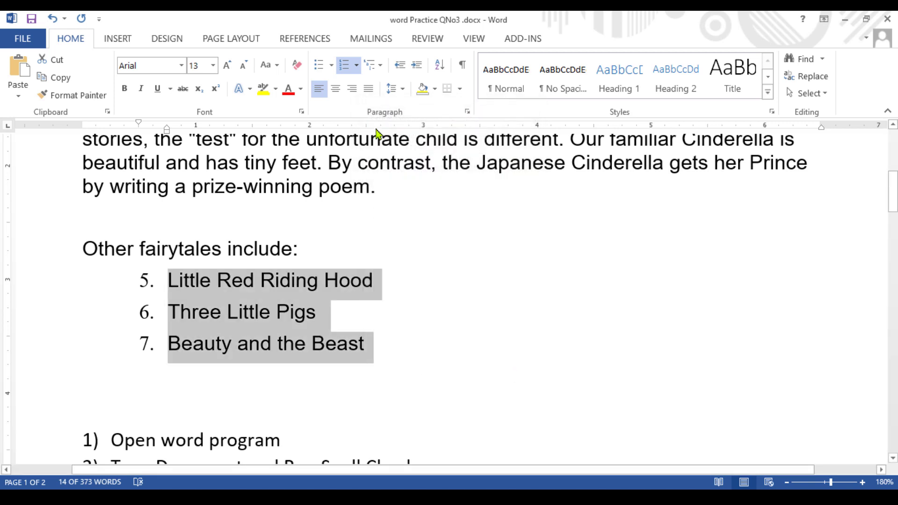
- Remove the numbering from the three fairytale titles
click(342, 69)
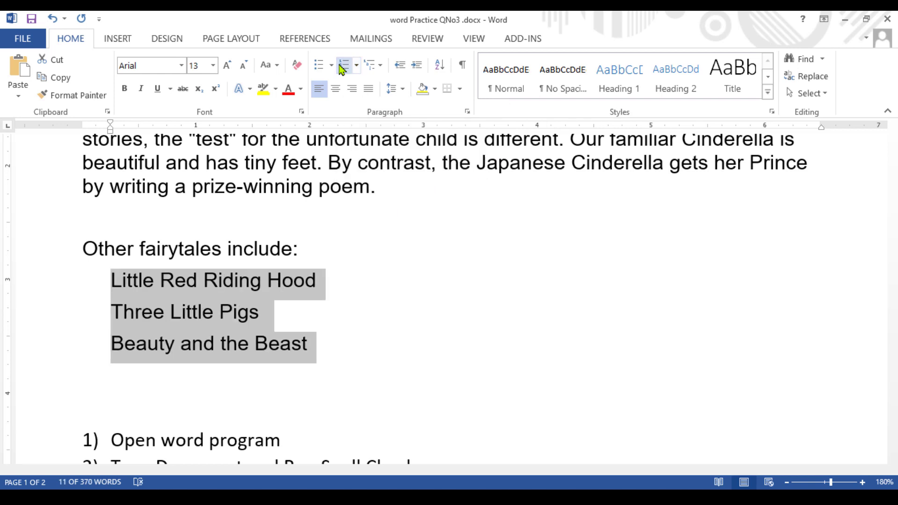
scroll(339, 350, down, 1)
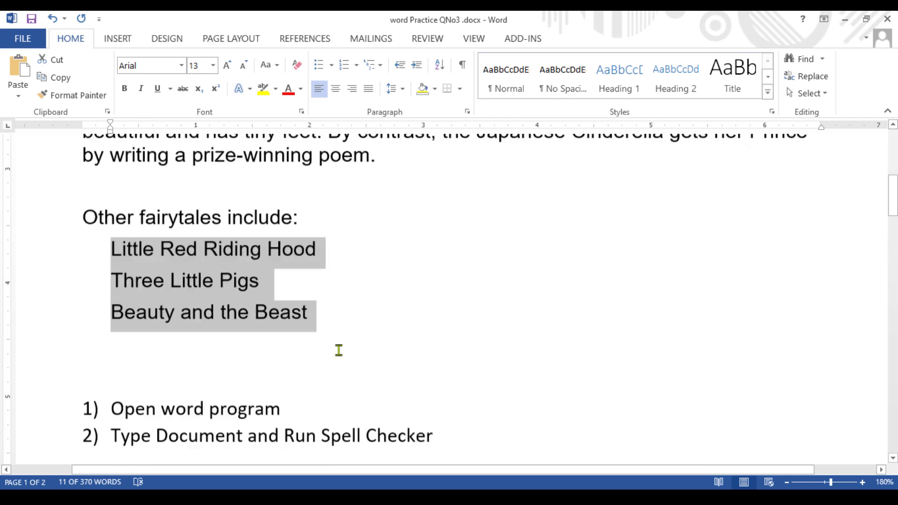
scroll(339, 350, down, 3)
- Create a new blank document and set the zoom to 170%
click(22, 39)
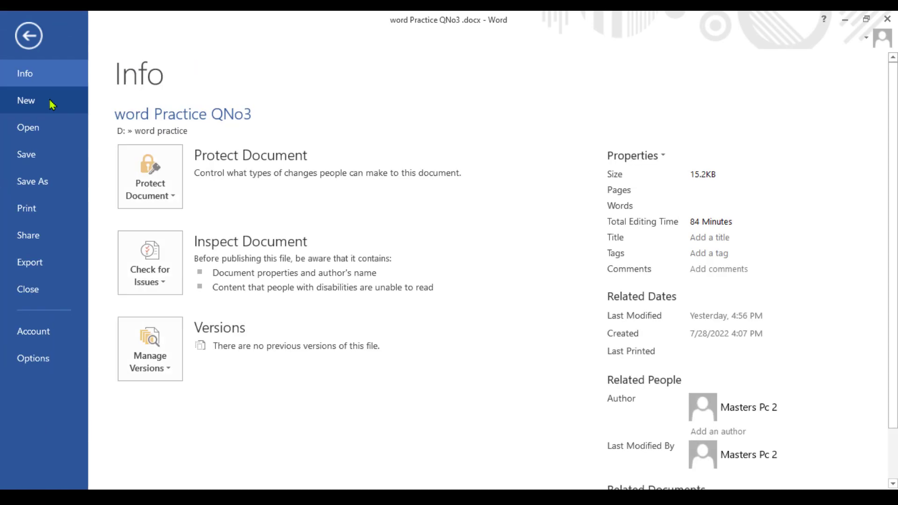
click(40, 104)
click(197, 222)
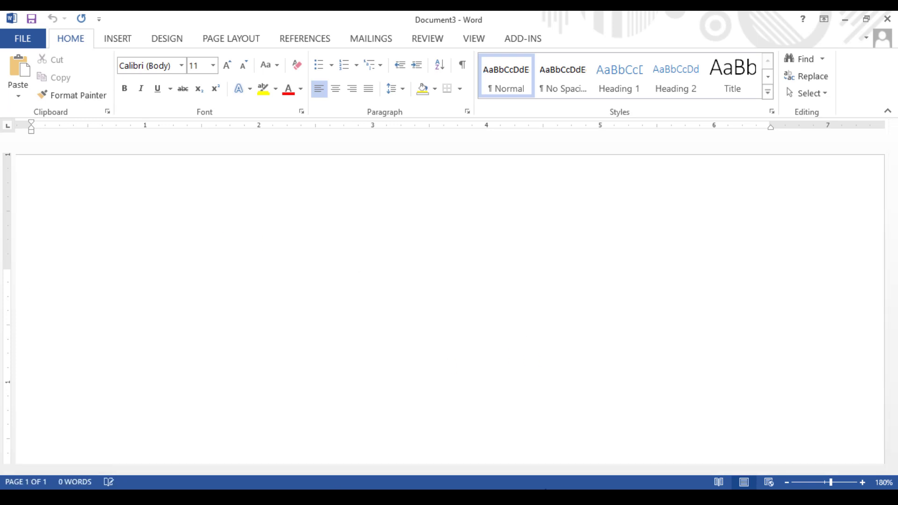
click(790, 485)
click(790, 485)
click(790, 485)
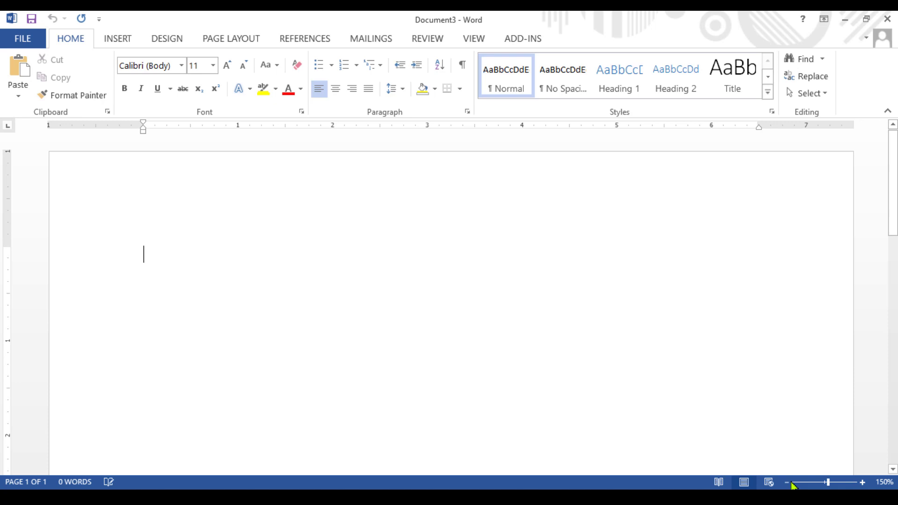
click(862, 482)
click(862, 482)
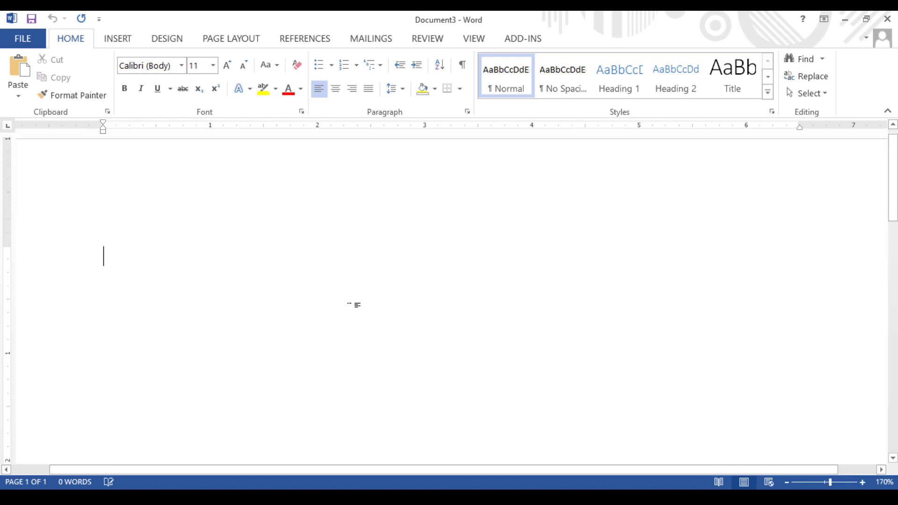
- Type a Fruit Name heading with a numbered list of Banana and Mango, then 'Vegetable List'
text(Fru)
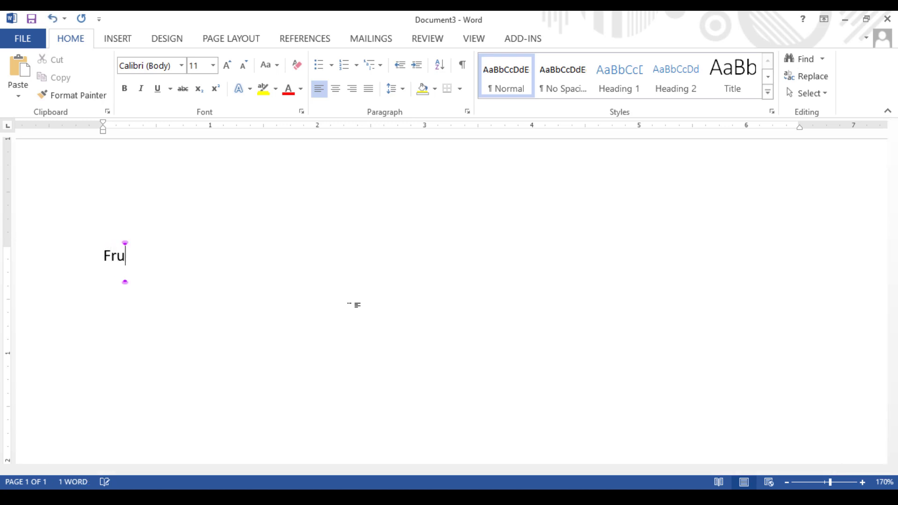
text(it )
text(Name)
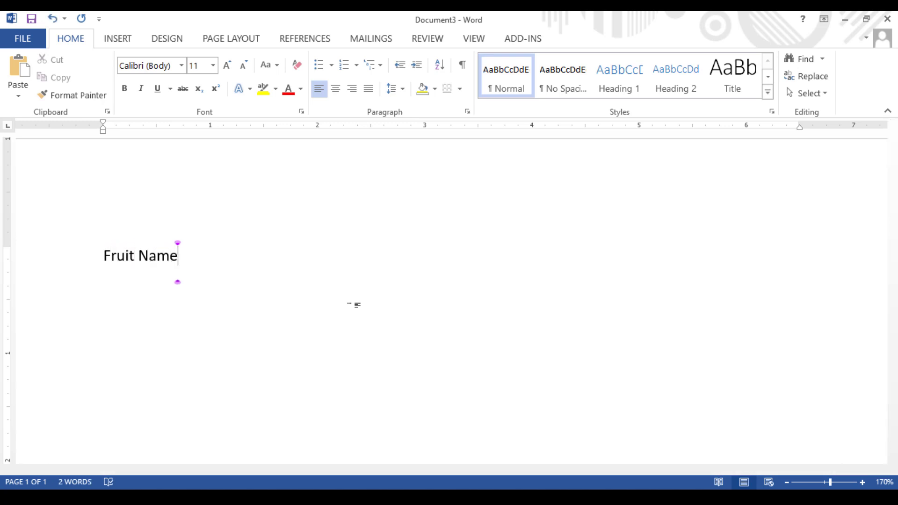
key(Return)
text(Ban)
text(ana)
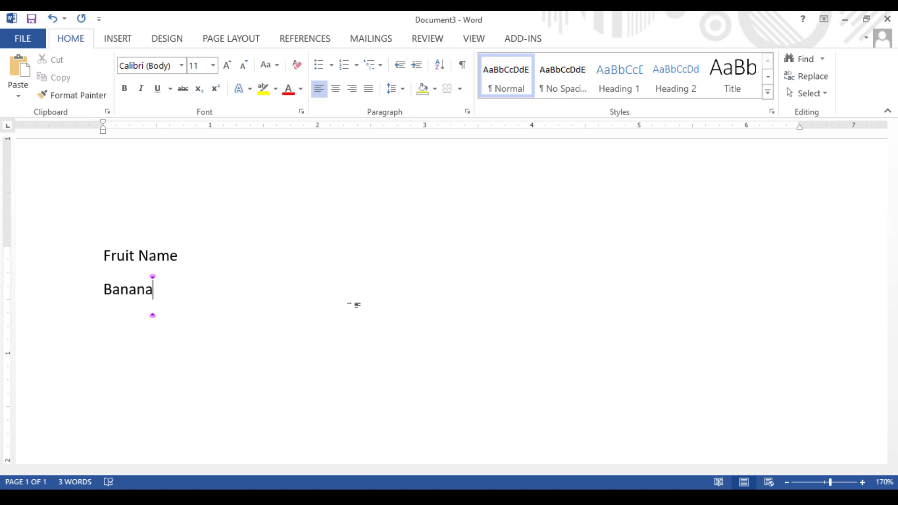
key(BackSpace)
key(BackSpace)
key(BackSpace)
key(BackSpace)
key(BackSpace)
key(BackSpace)
text(1)
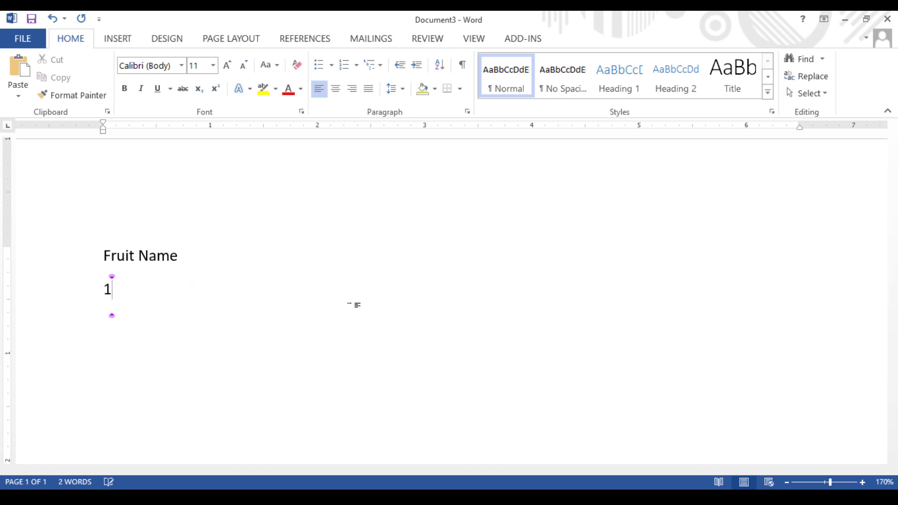
text(. )
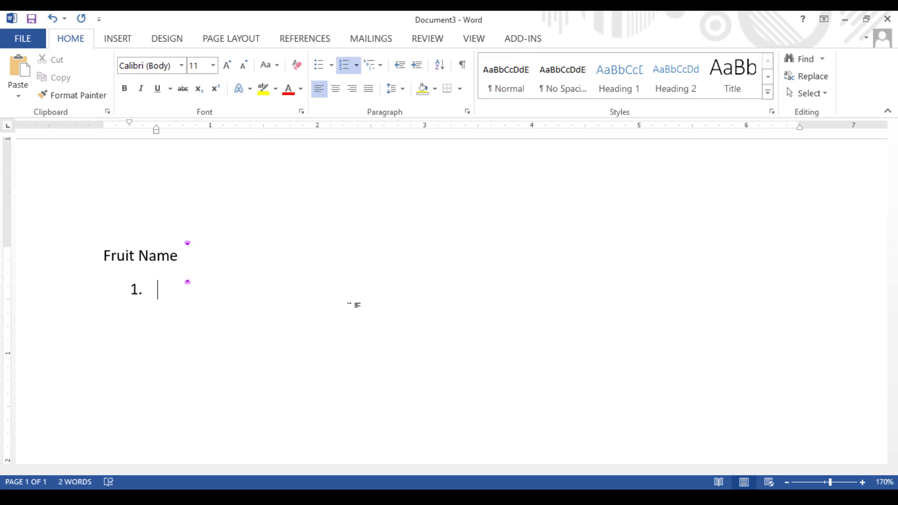
text(Banana)
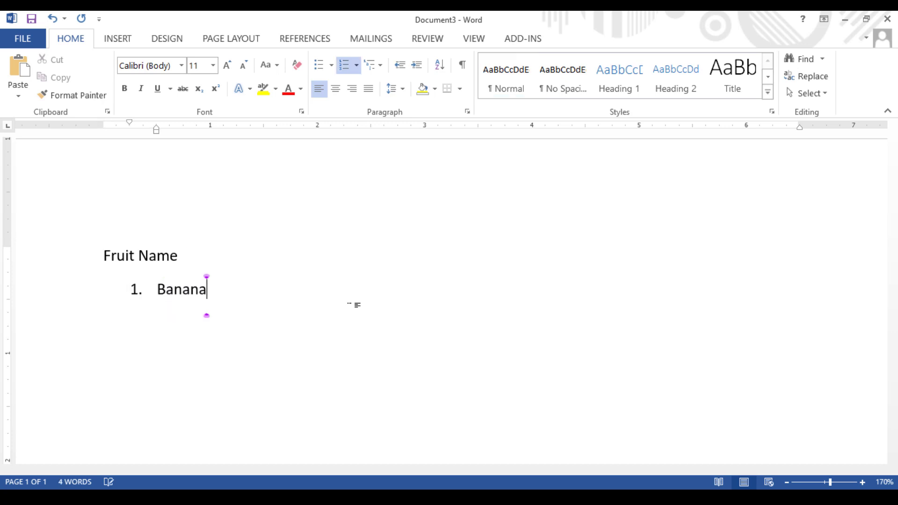
key(Return)
text(Mango)
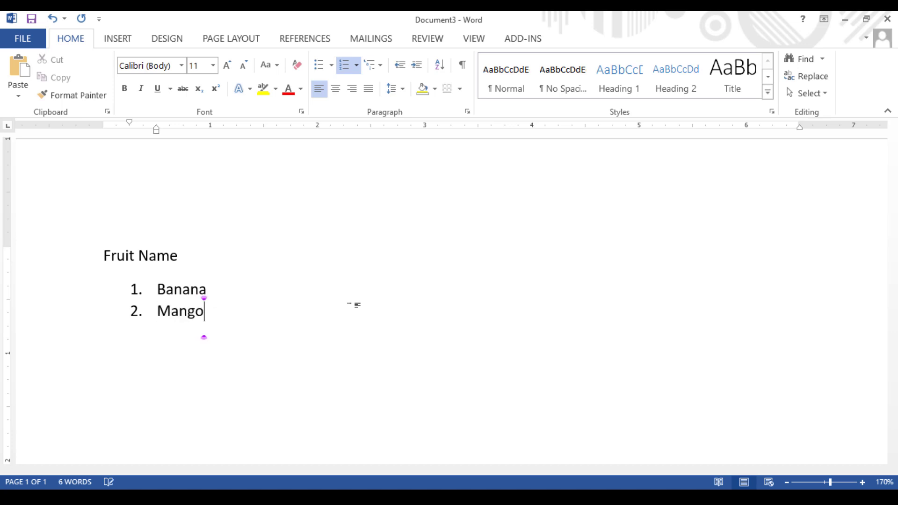
key(Return)
key(Return)
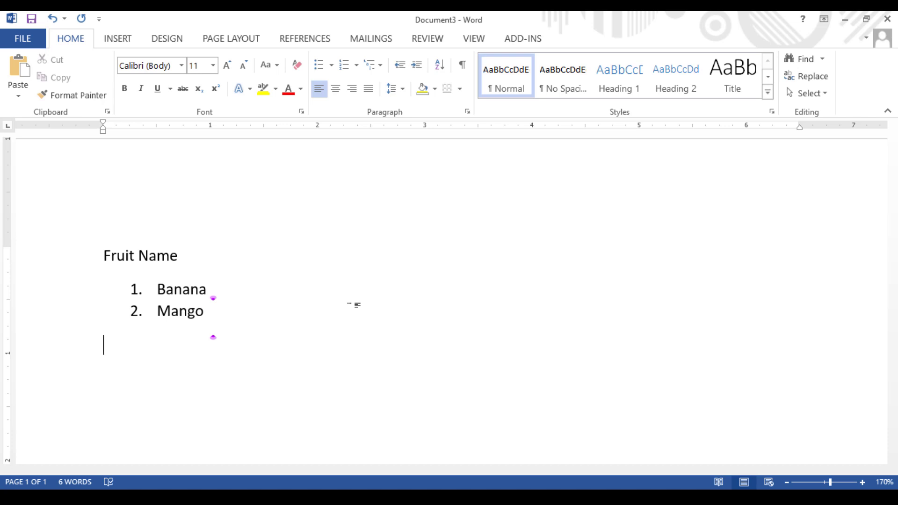
text(Vegeta)
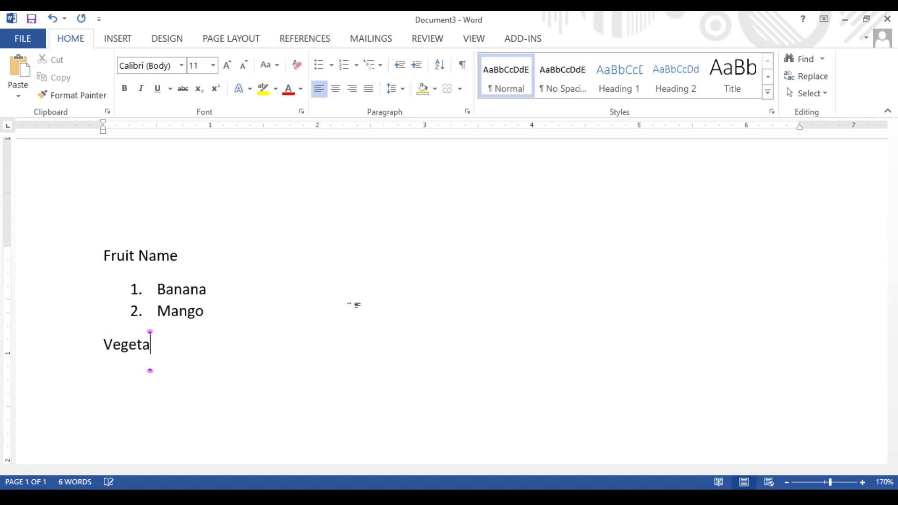
text(ble)
text( Li)
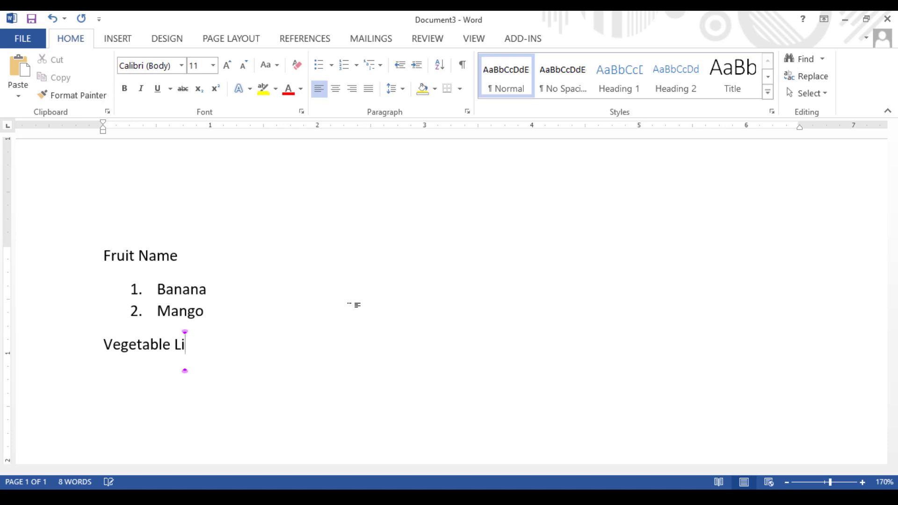
text(st)
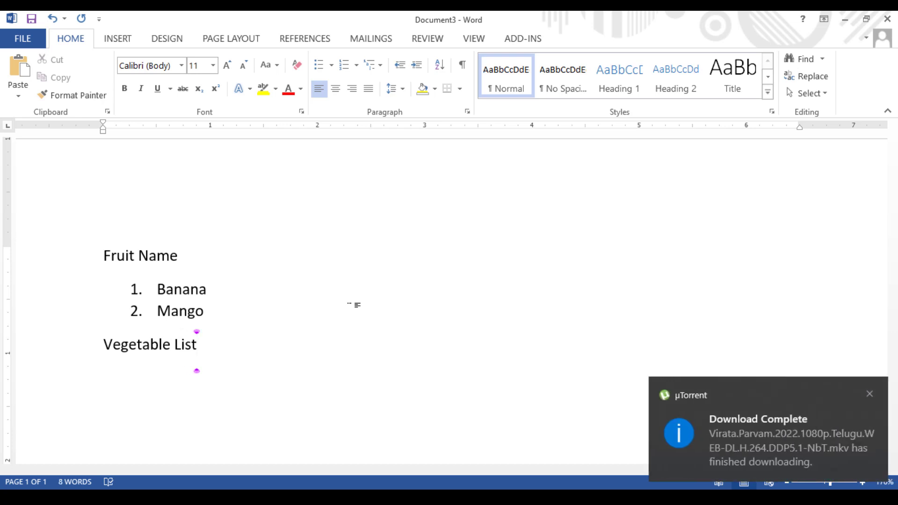
- Start a 1)-style numbered vegetable list under the heading with Ladis Finger
key(Return)
text(Car)
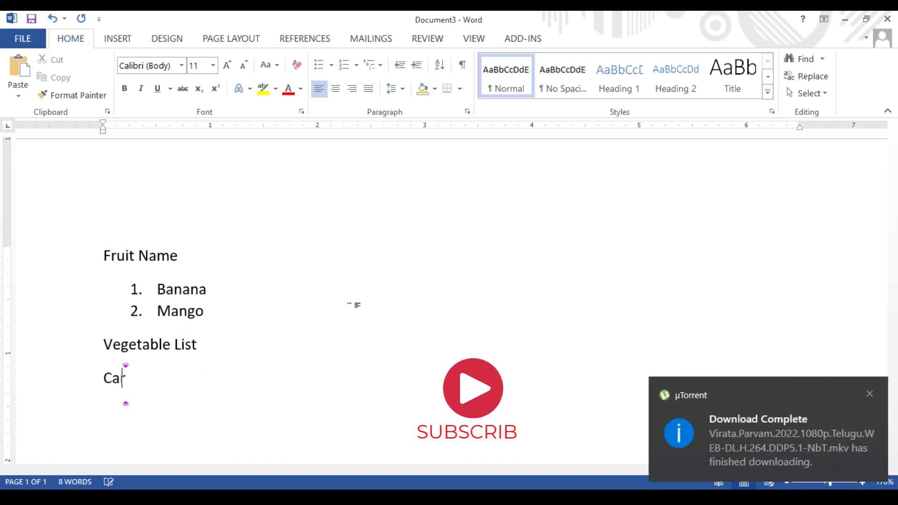
text(ro)
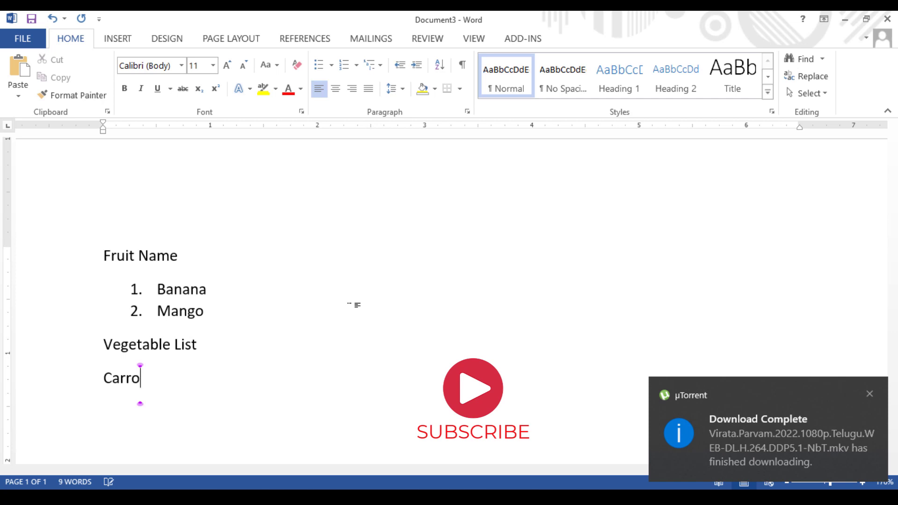
text(t)
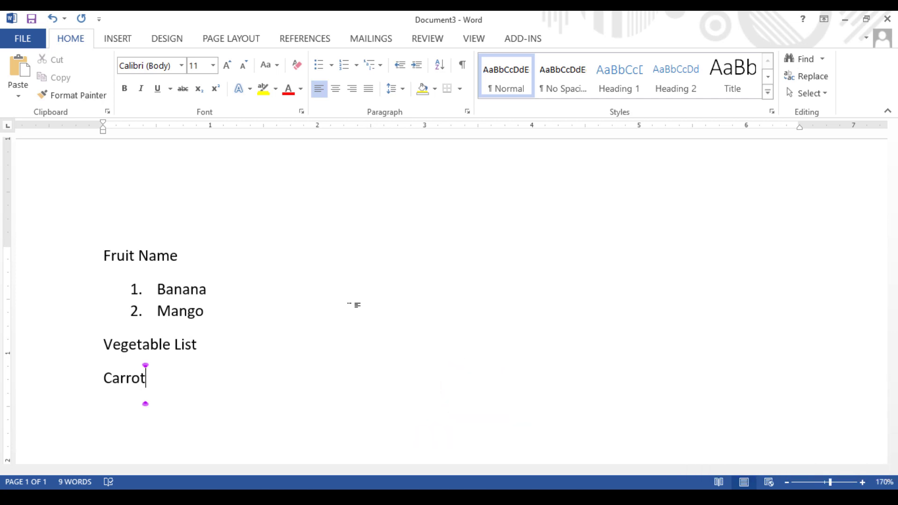
key(BackSpace)
key(BackSpace)
key(BackSpace)
key(BackSpace)
key(BackSpace)
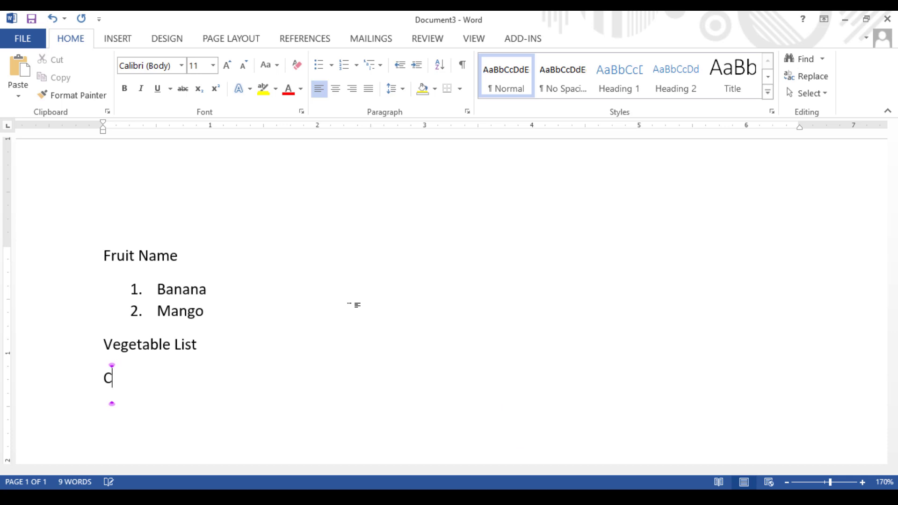
key(BackSpace)
text(1)
text())
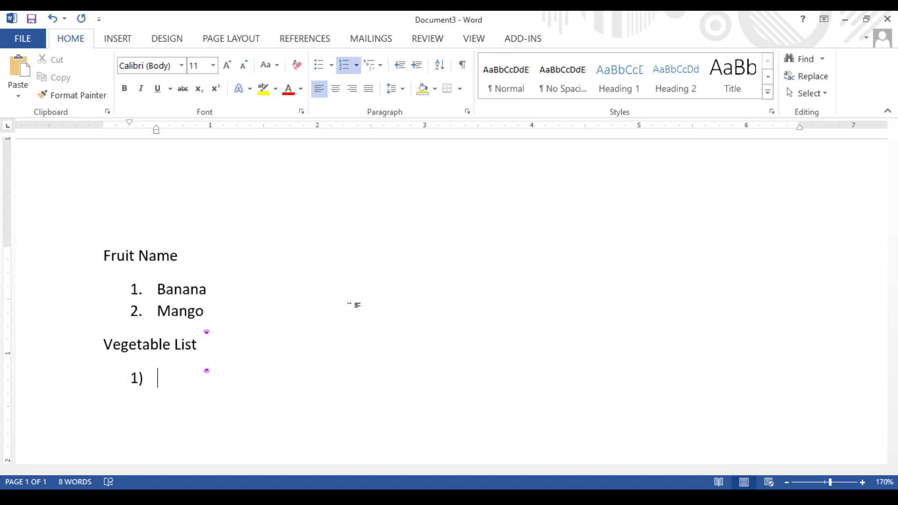
text( Ladi)
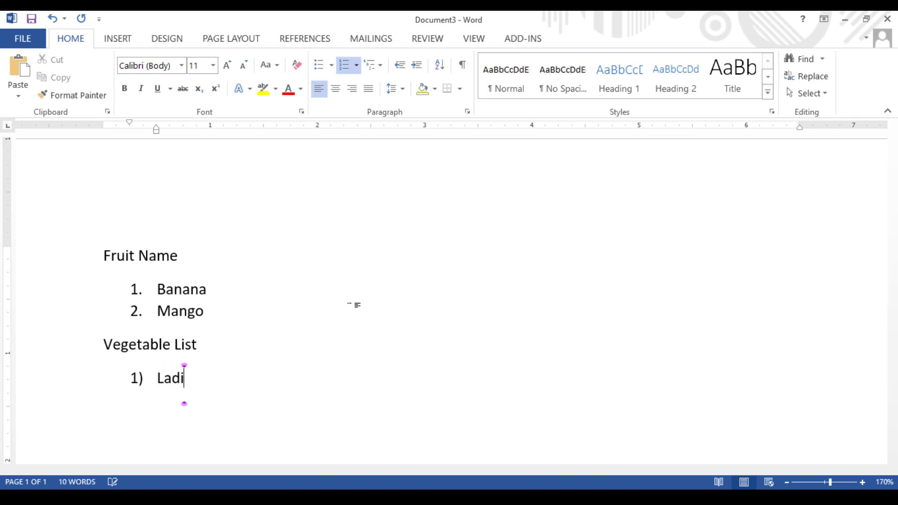
text(s Fin)
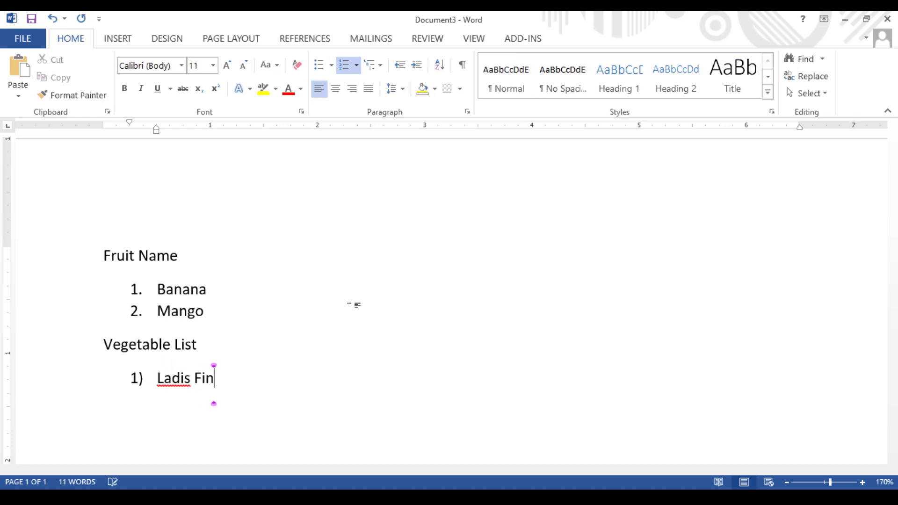
text(ger)
key(Return)
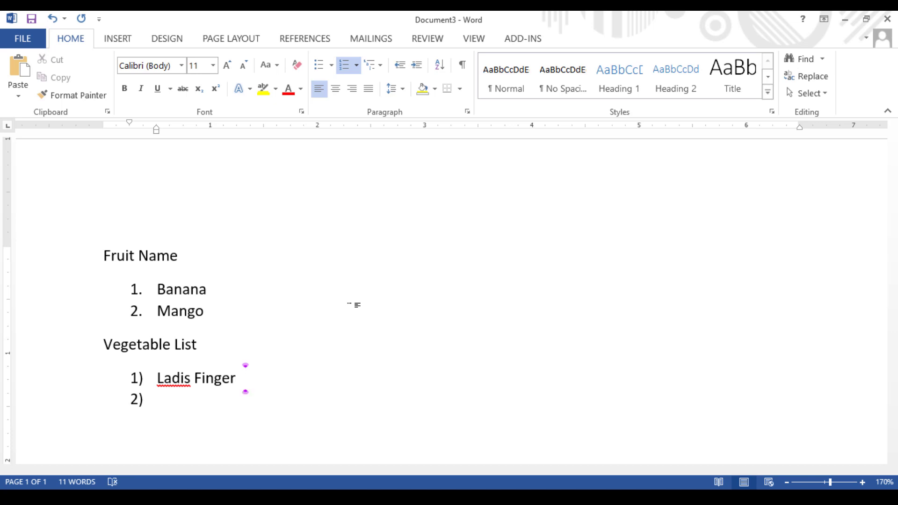
- Add Carrot, Bit root and Bean as further numbered vegetable items
text(Carr)
text(ot)
key(Return)
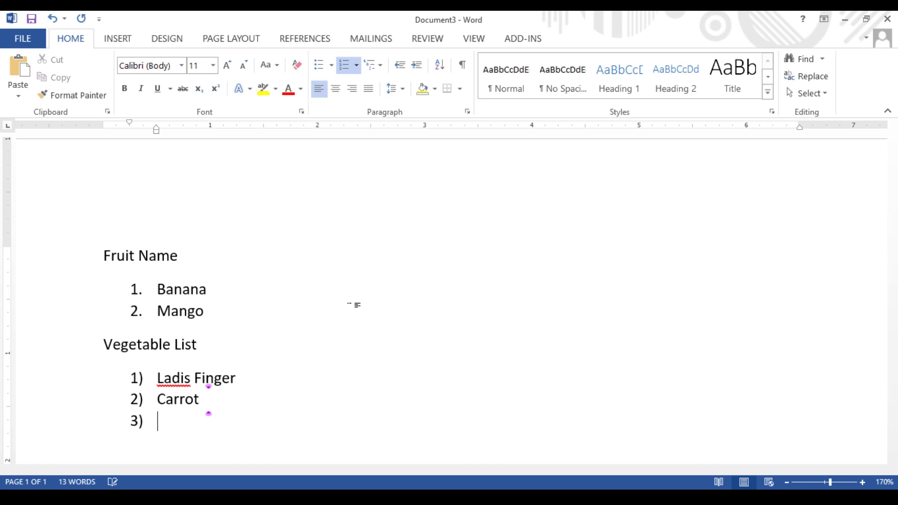
text(Bit )
text(root)
key(Return)
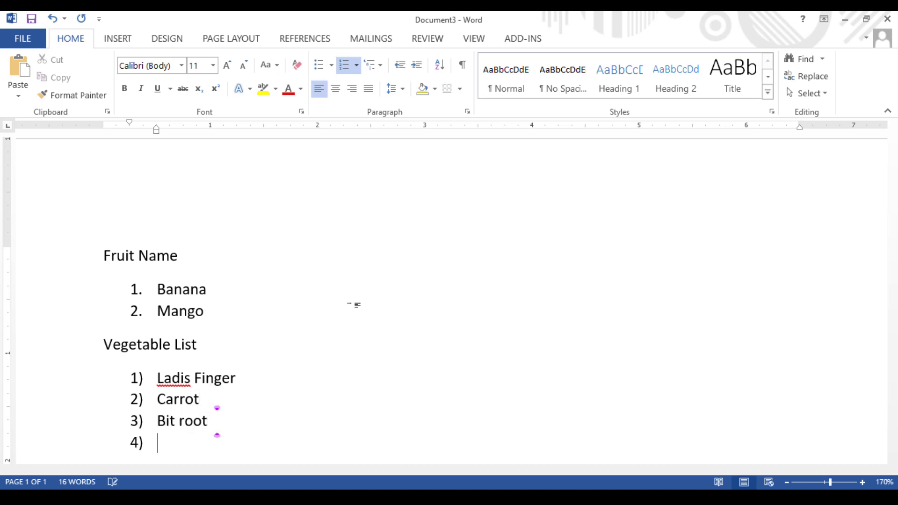
text(Be)
text(ans)
key(BackSpace)
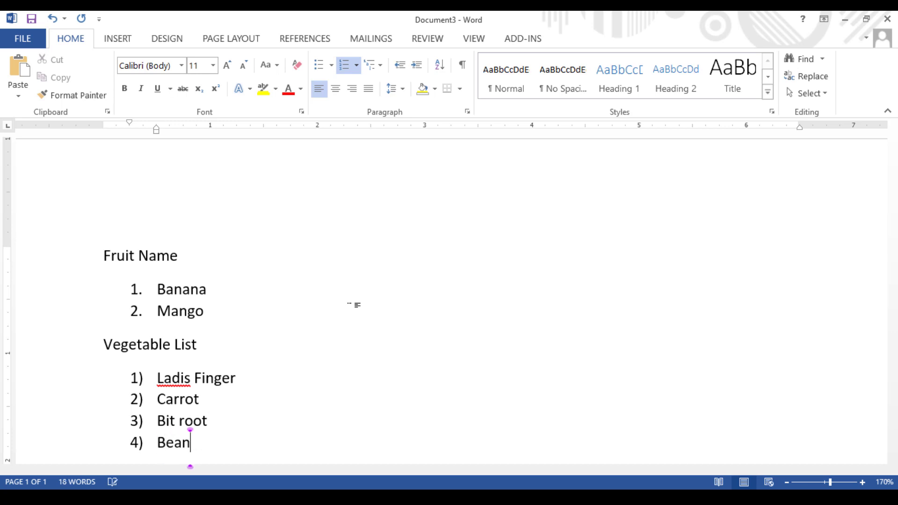
key(Return)
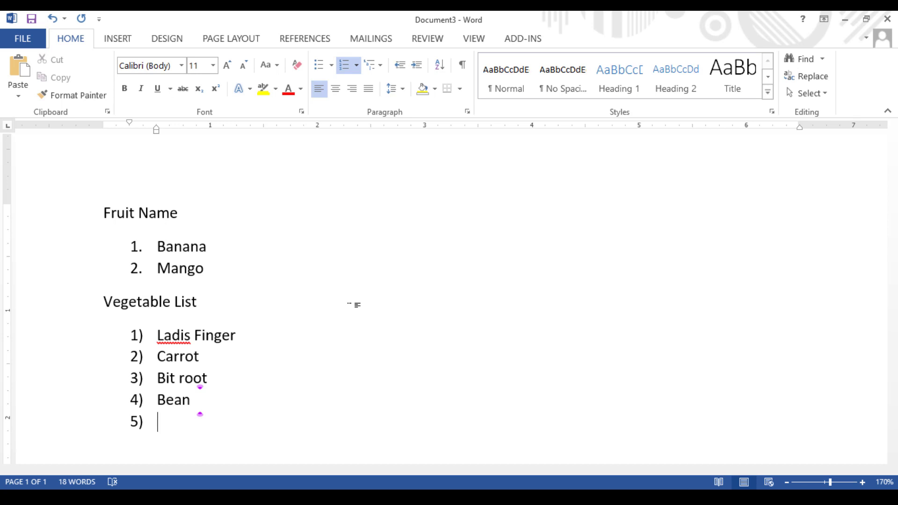
- Drop the empty fifth vegetable item and return to Document3 after viewing the other document
key(Return)
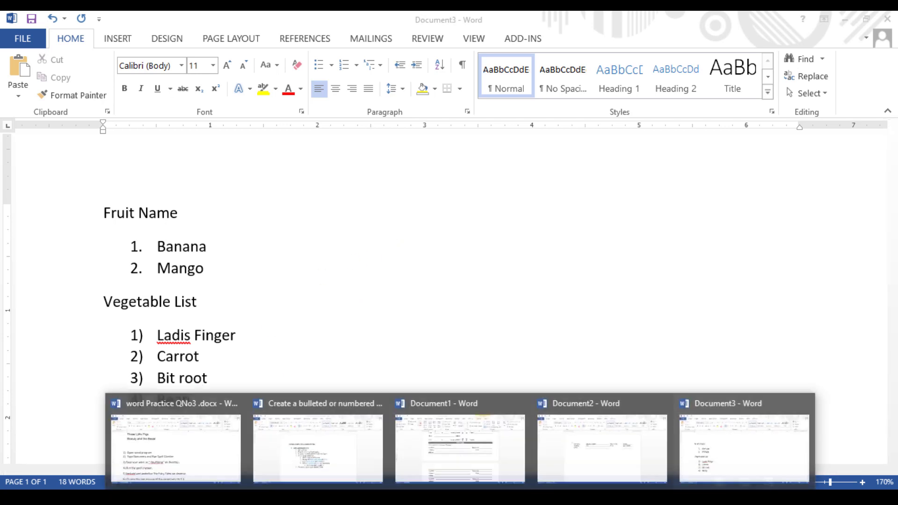
click(342, 458)
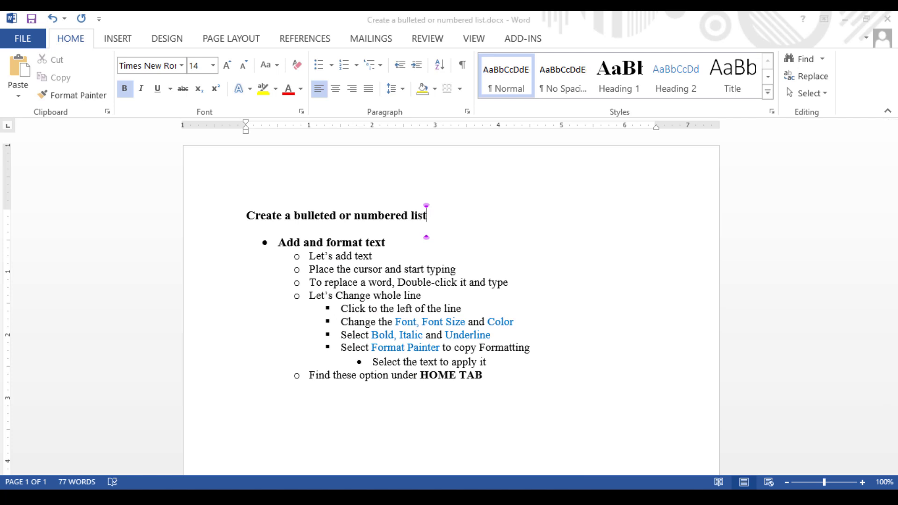
click(704, 461)
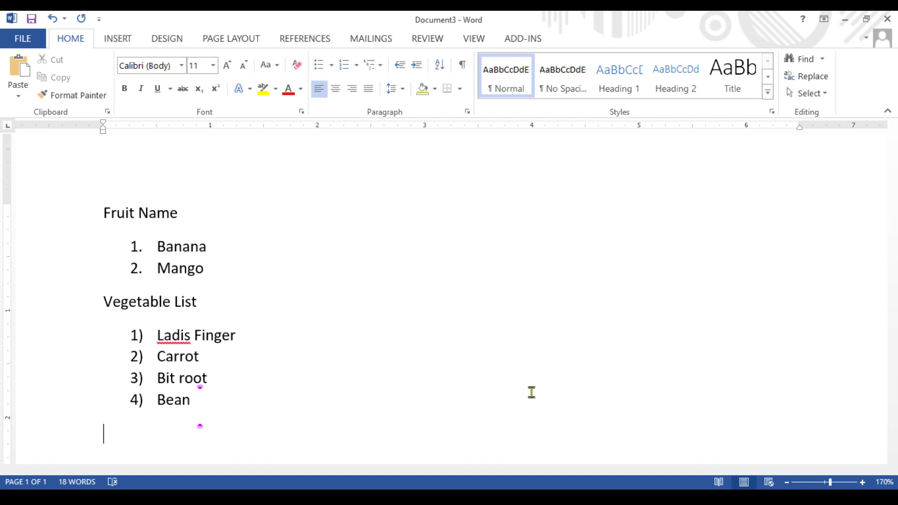
- Type the 'Fruit and Vegetable list' heading and make 'furit' its first bulleted item
text(F)
text(ruit )
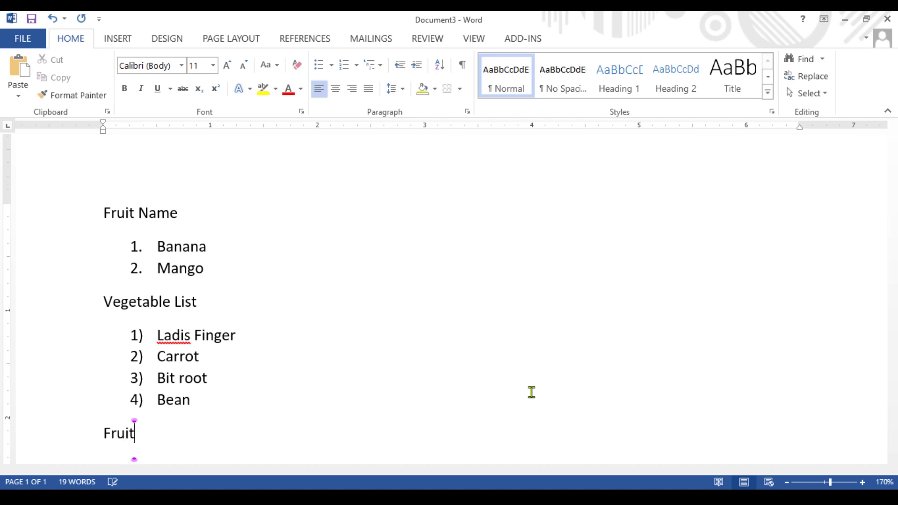
text(and )
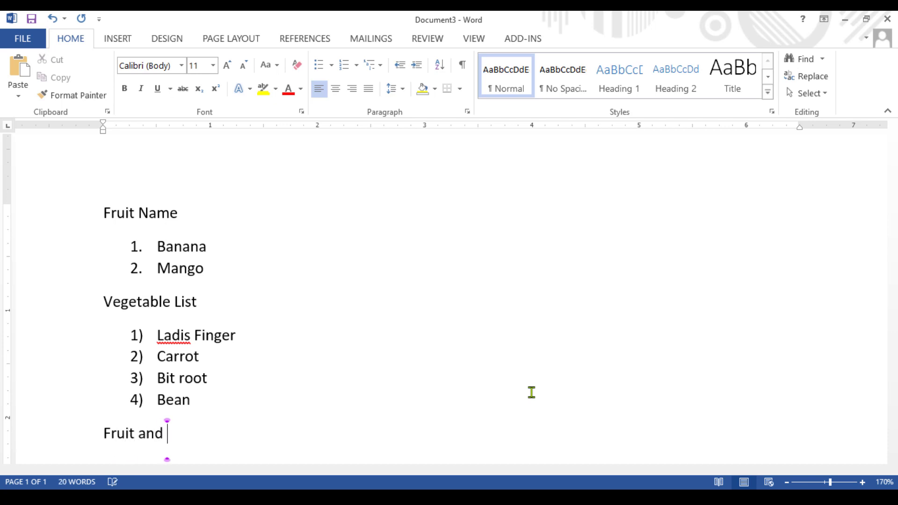
text(Ve)
text(getab)
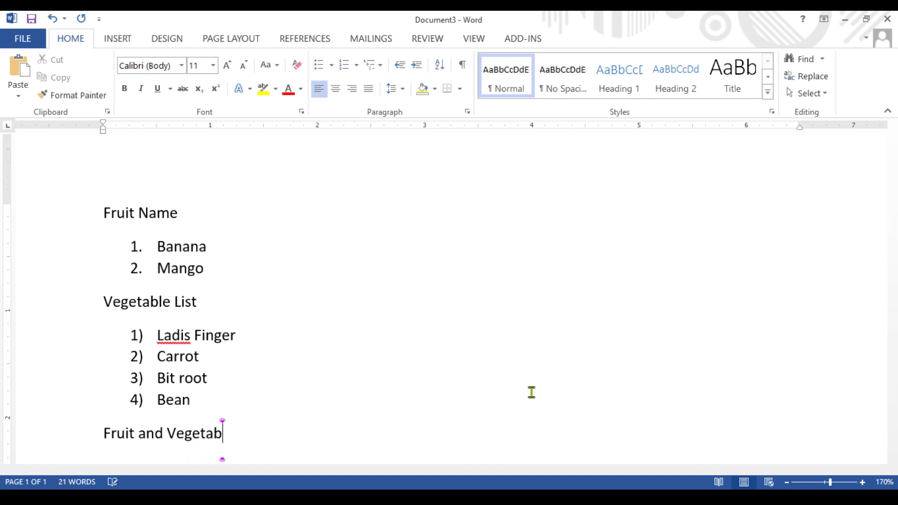
text(le )
text(li)
text(st)
key(Return)
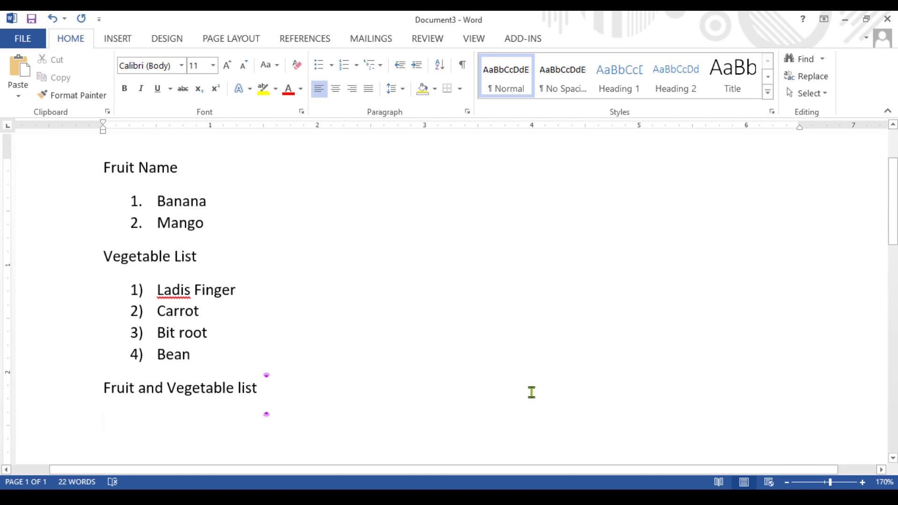
text(fur)
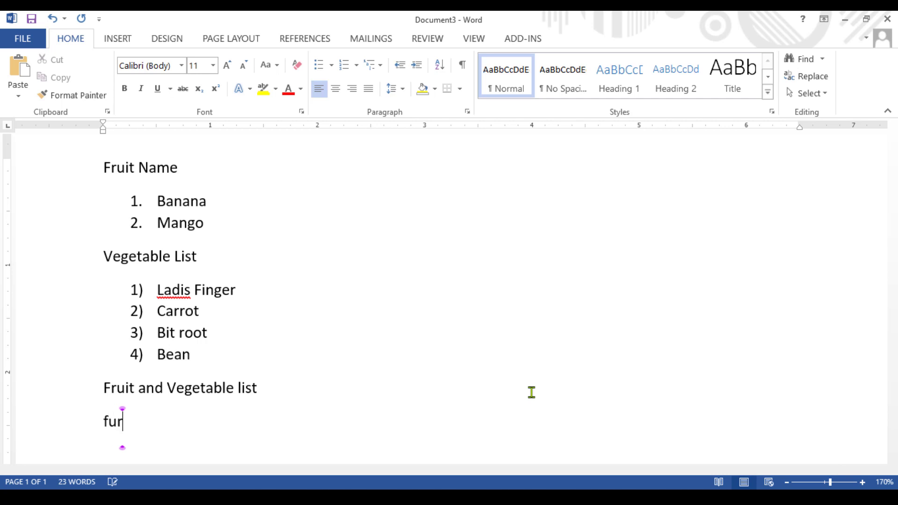
text(it)
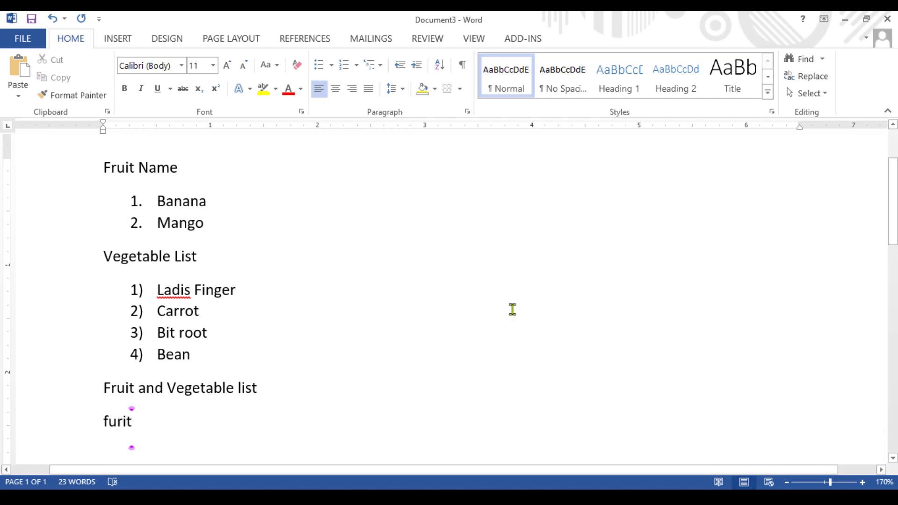
click(321, 65)
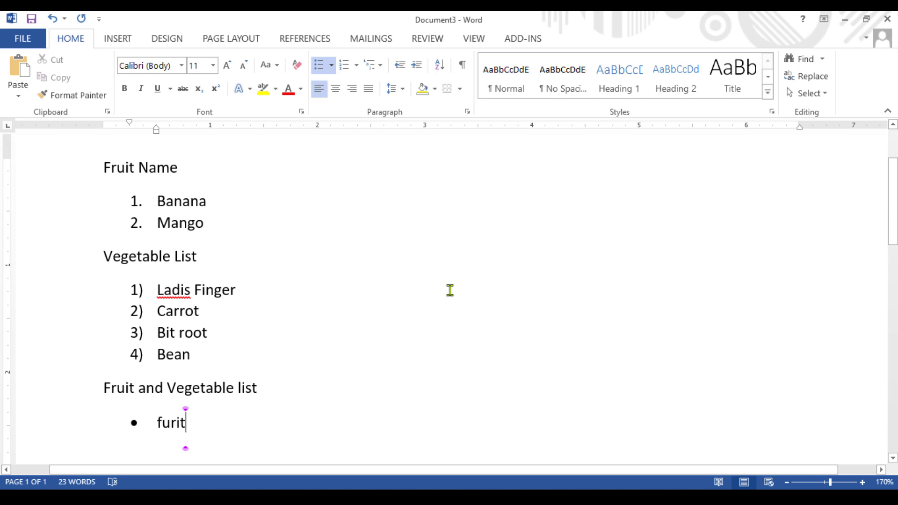
- Correct Furit to Fruit via spelling suggestions and add an indented sub-item beneath it
key(Tab)
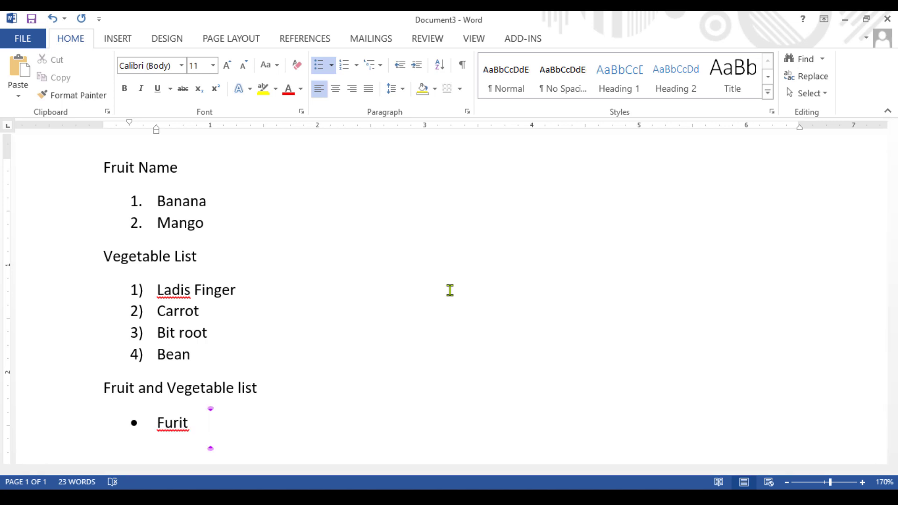
key(Return)
key(Tab)
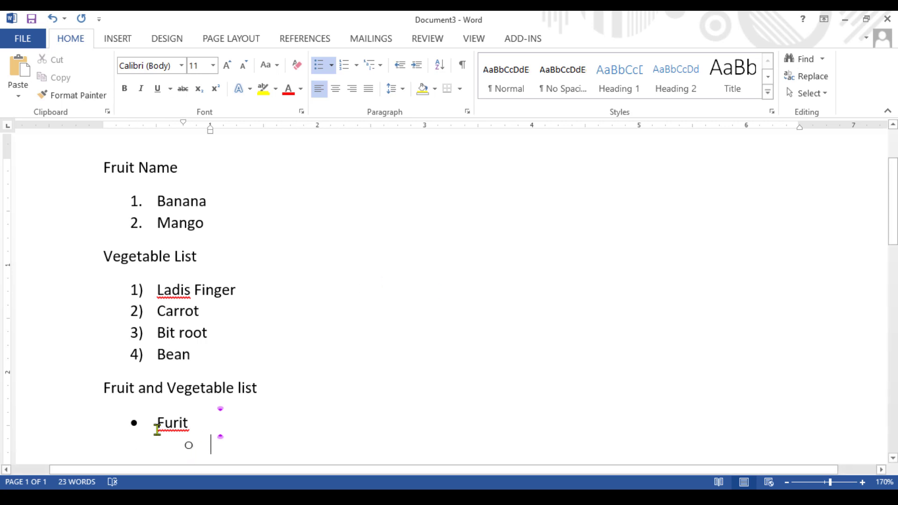
right_click(173, 424)
click(219, 295)
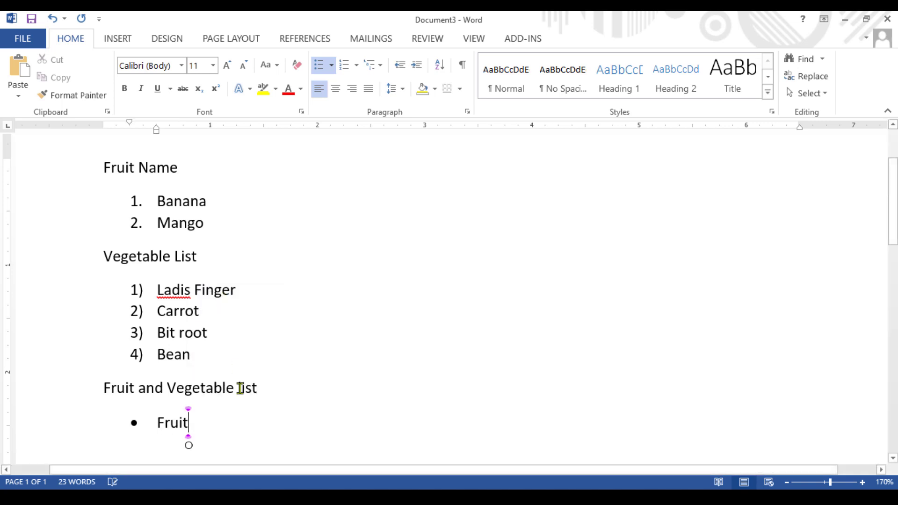
click(213, 448)
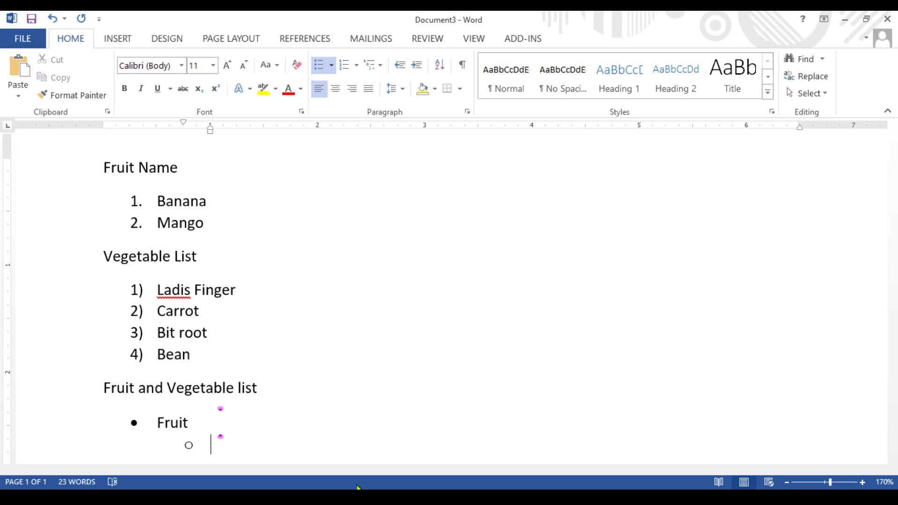
- Add Mango and Apple as sub-items under Fruit, then promote the next line to a main bullet
text(Man)
text(go)
key(Return)
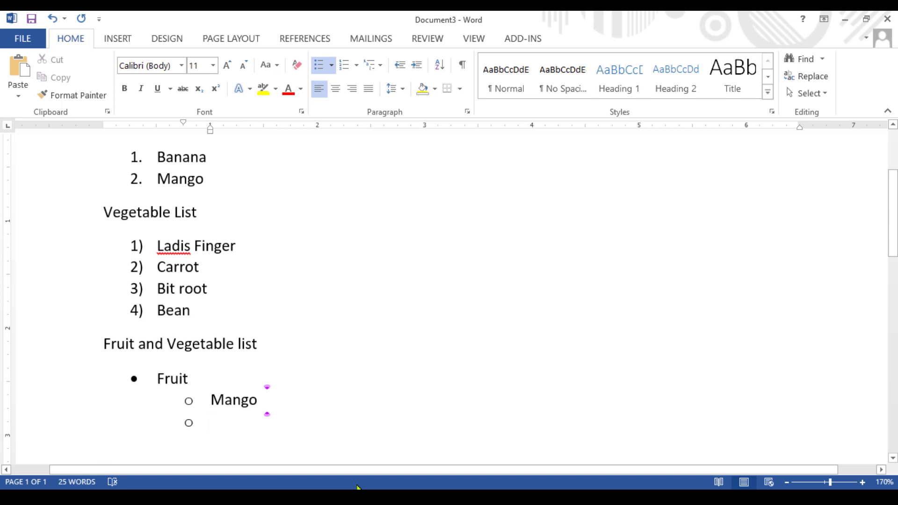
text(Apple)
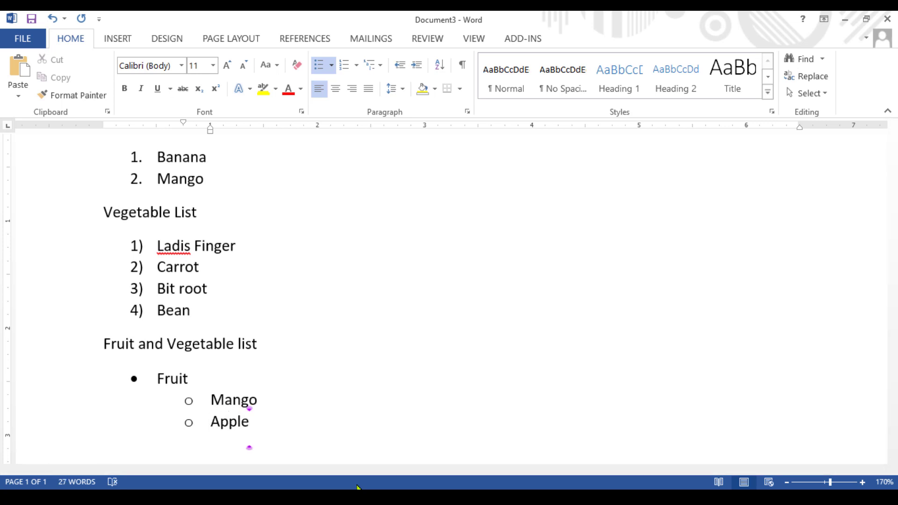
key(Return)
key(shift+Tab)
- Type a Vegetable bullet with nested sub-items Bean, Carrot and bit beneath it
text(V)
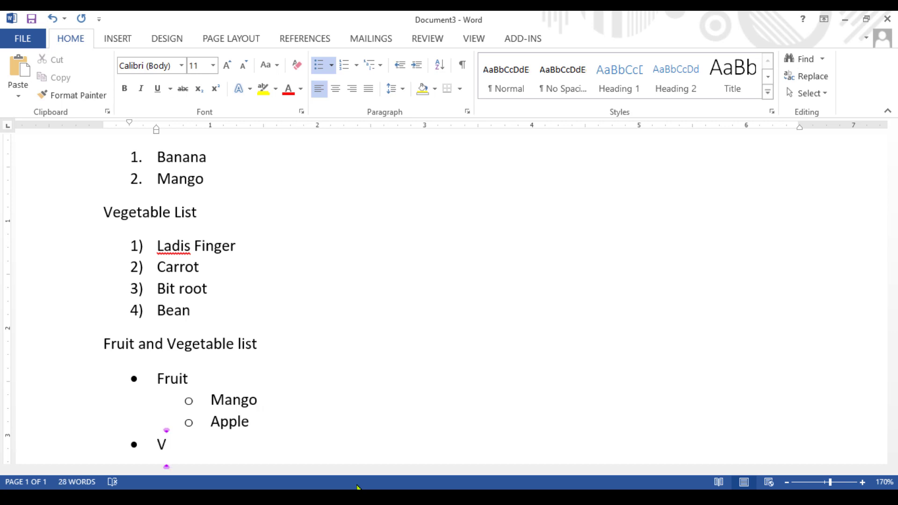
text(e)
text(getab)
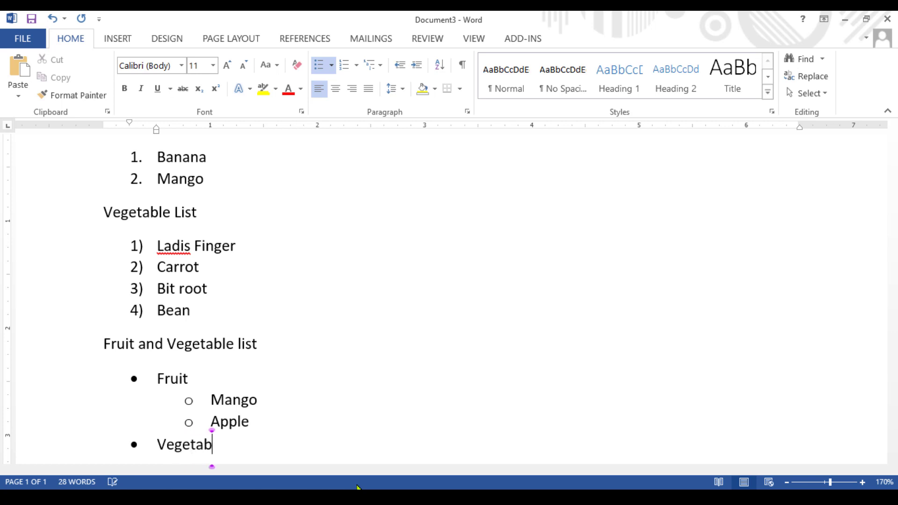
text(le)
key(Return)
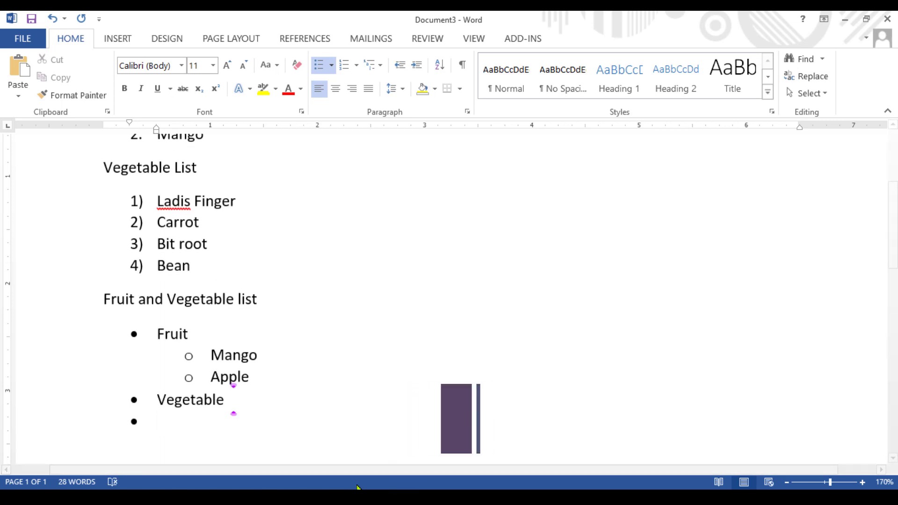
key(Tab)
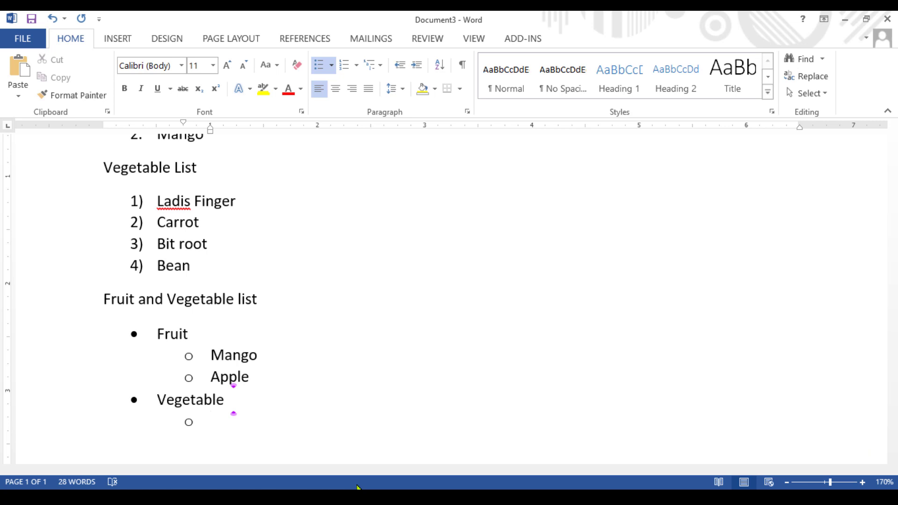
text(B)
text(eang)
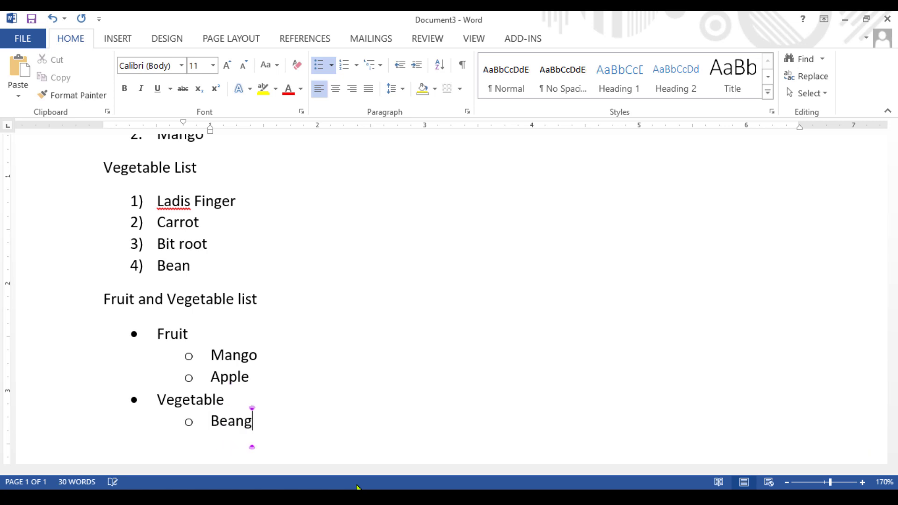
key(BackSpace)
key(BackSpace)
text(n)
key(Return)
text(Ca)
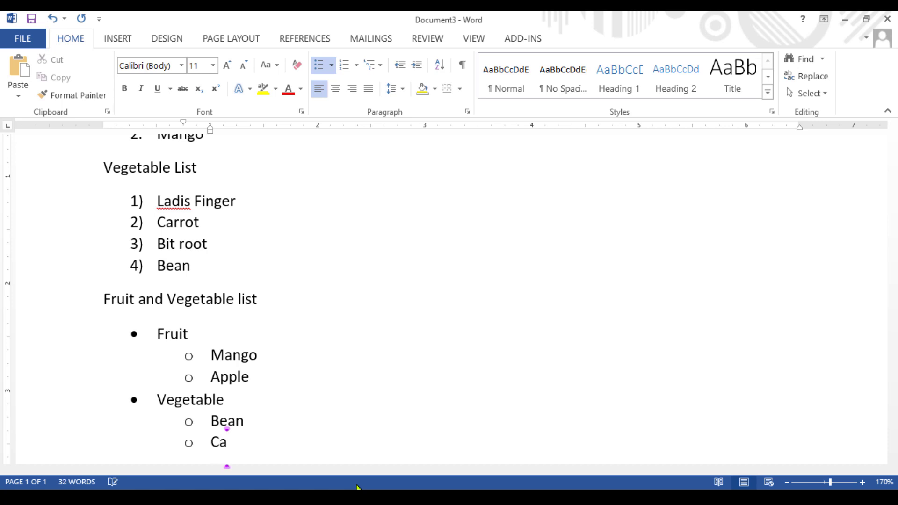
text(rrot)
key(Return)
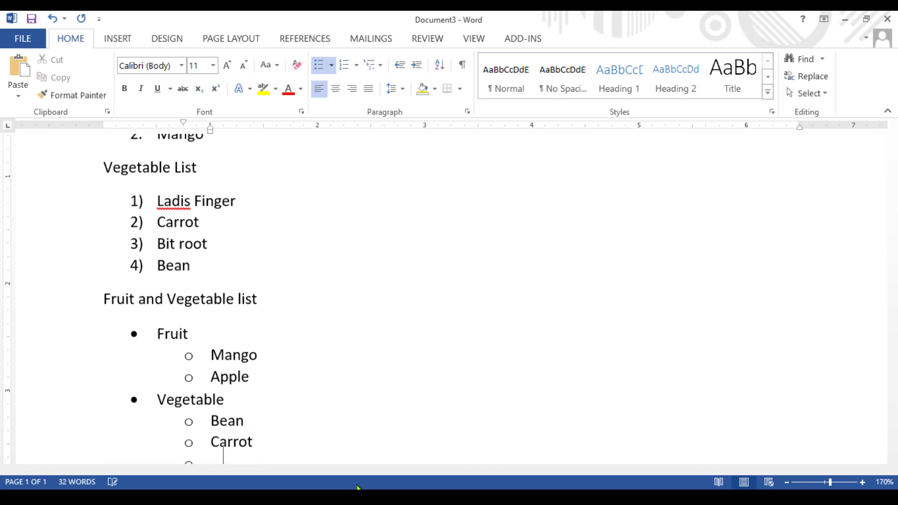
text(bit)
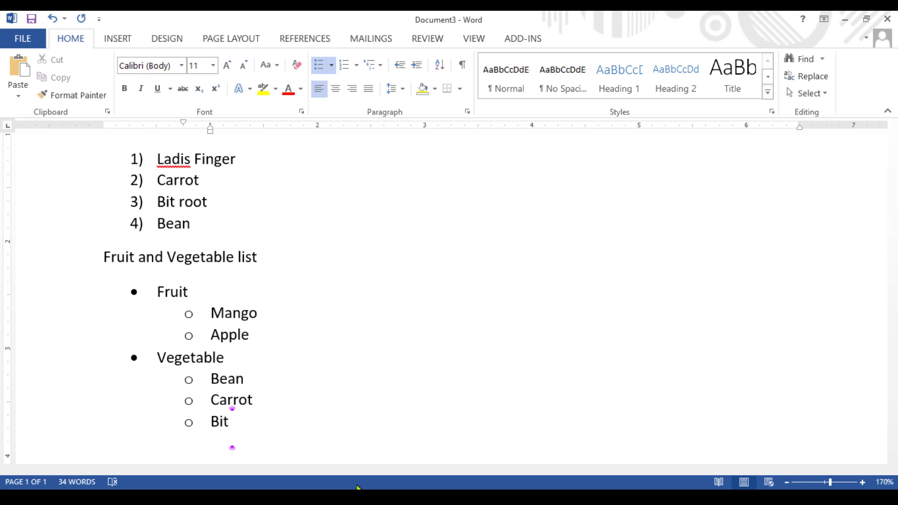
- Correct 'Ladis' to 'Ladies' in Ladies Finger, then put the cursor back after Bit
scroll(206, 409, up, 2)
scroll(241, 341, up, 2)
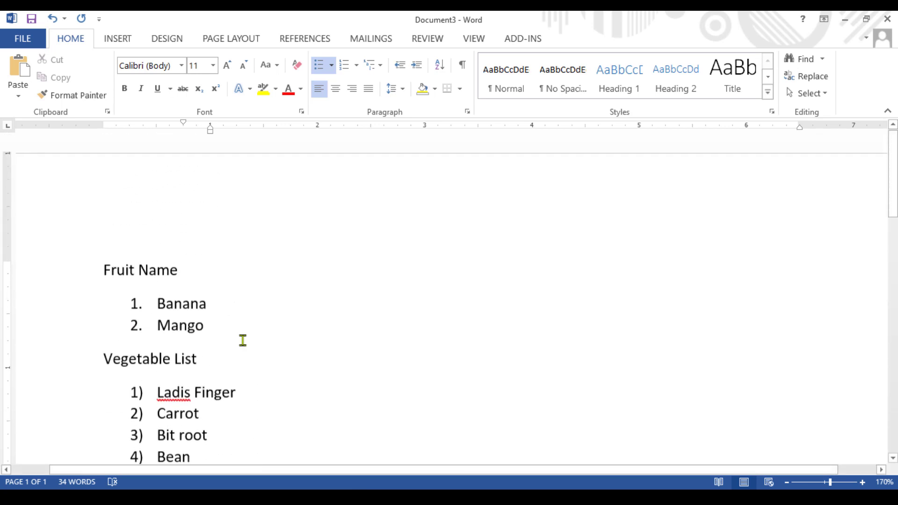
scroll(243, 341, down, 2)
scroll(243, 341, down, 1)
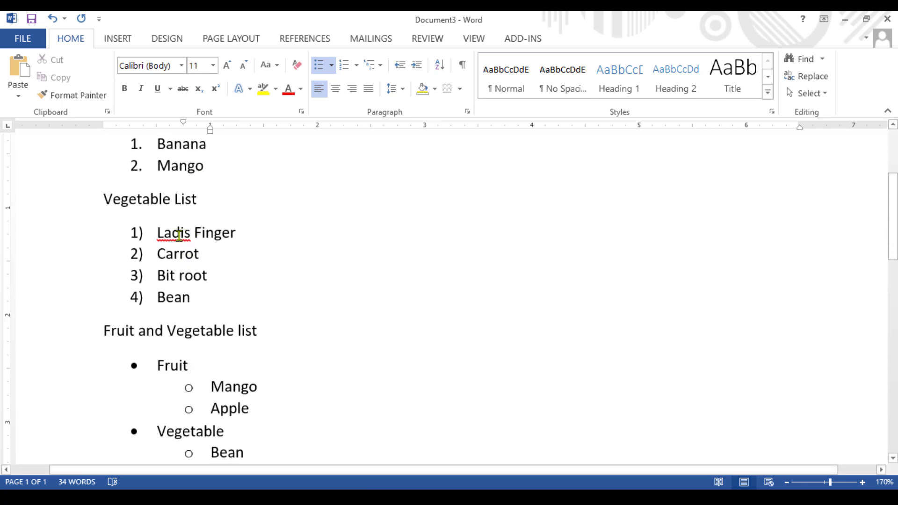
right_click(178, 234)
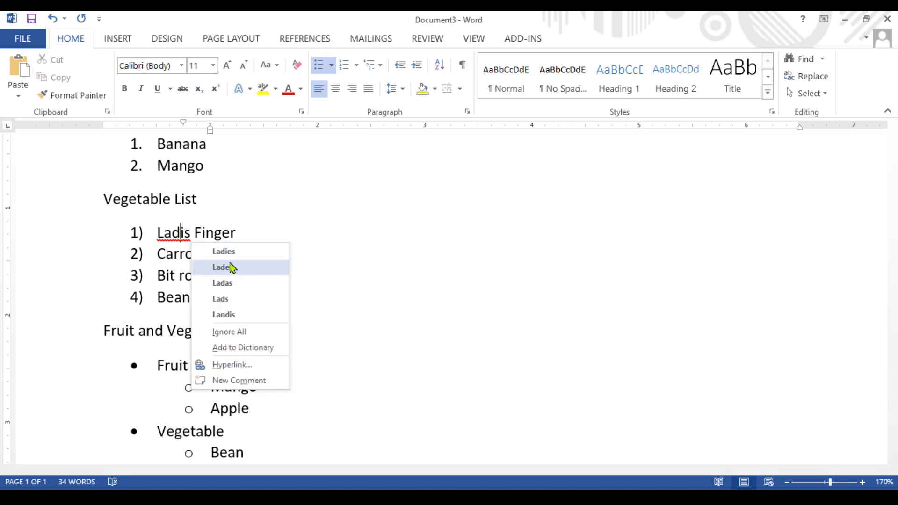
key(Escape)
text(e)
scroll(362, 355, up, 1)
scroll(335, 347, up, 3)
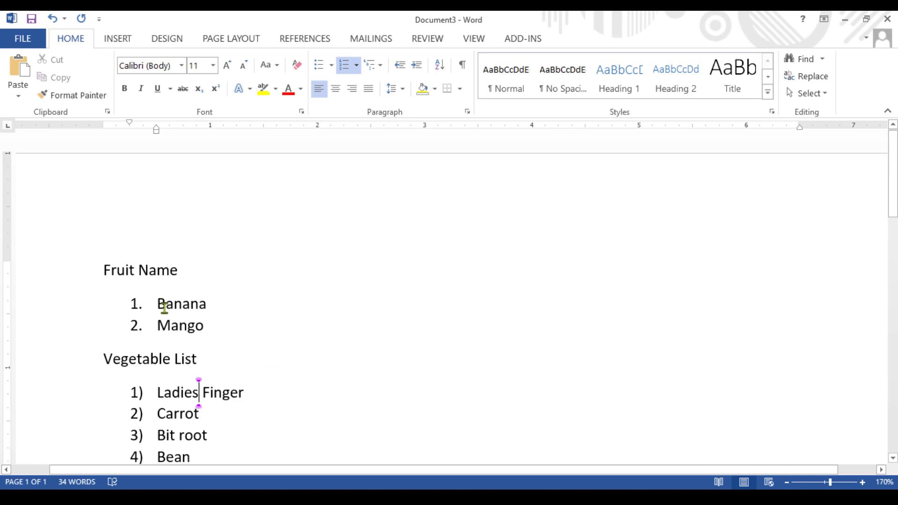
scroll(218, 324, down, 3)
scroll(240, 357, down, 2)
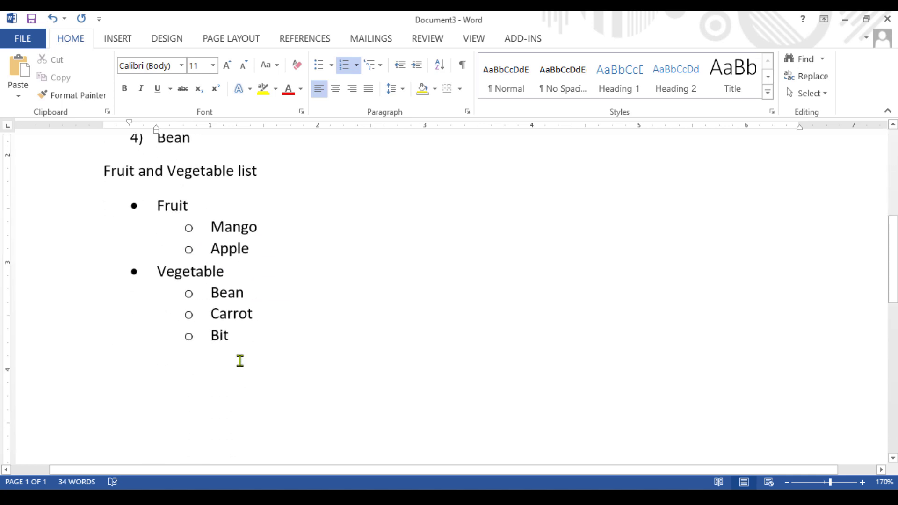
click(278, 363)
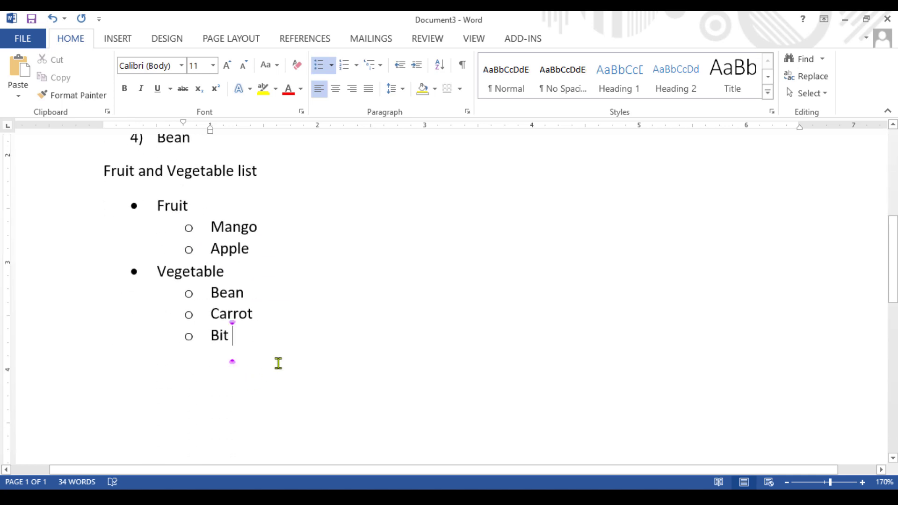
- Start a new paragraph after Bit to end the bulleted list
key(Return)
key(Return)
key(Return)
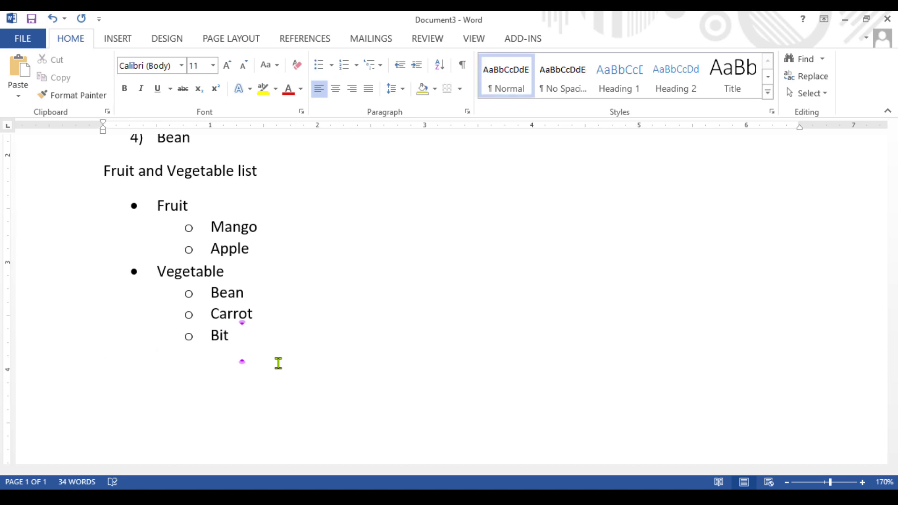